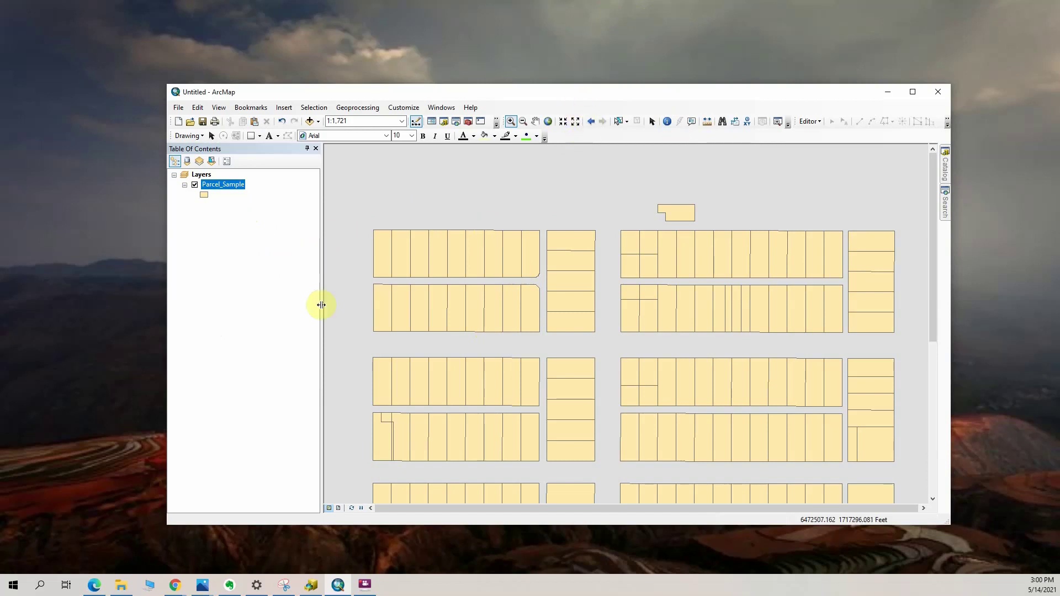
Review the fields available for labelling in the Parcel_Sample layer's label properties and close the properties without changes
right_click(234, 188)
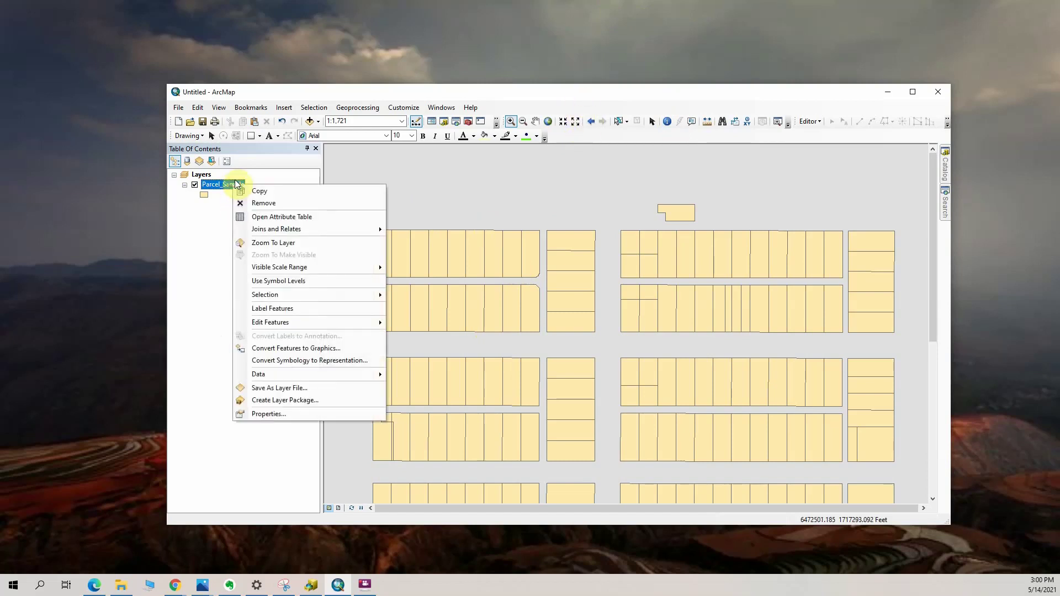
click(271, 414)
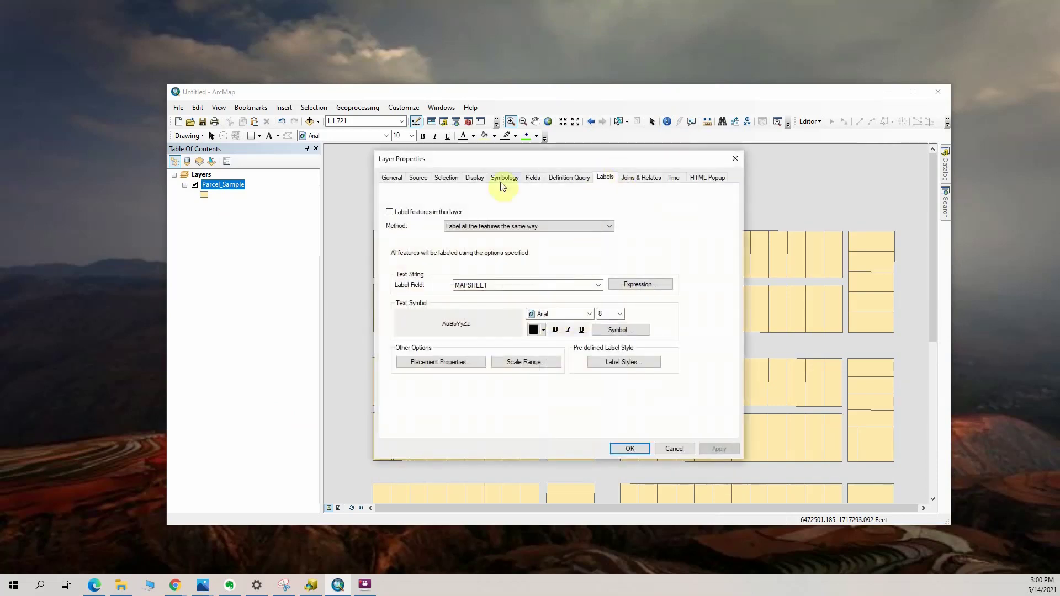
click(393, 176)
click(609, 179)
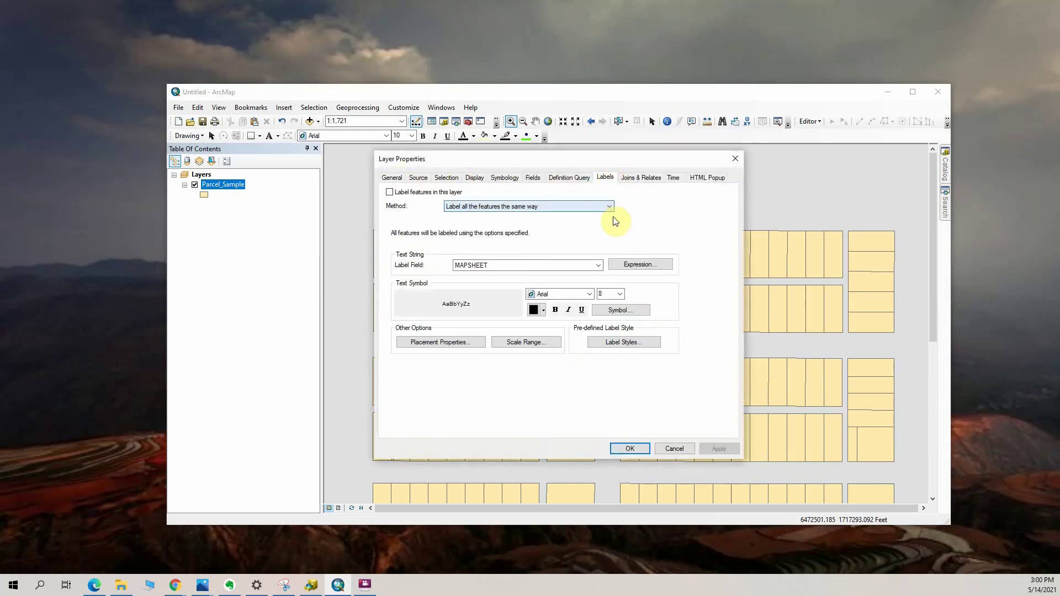
click(600, 264)
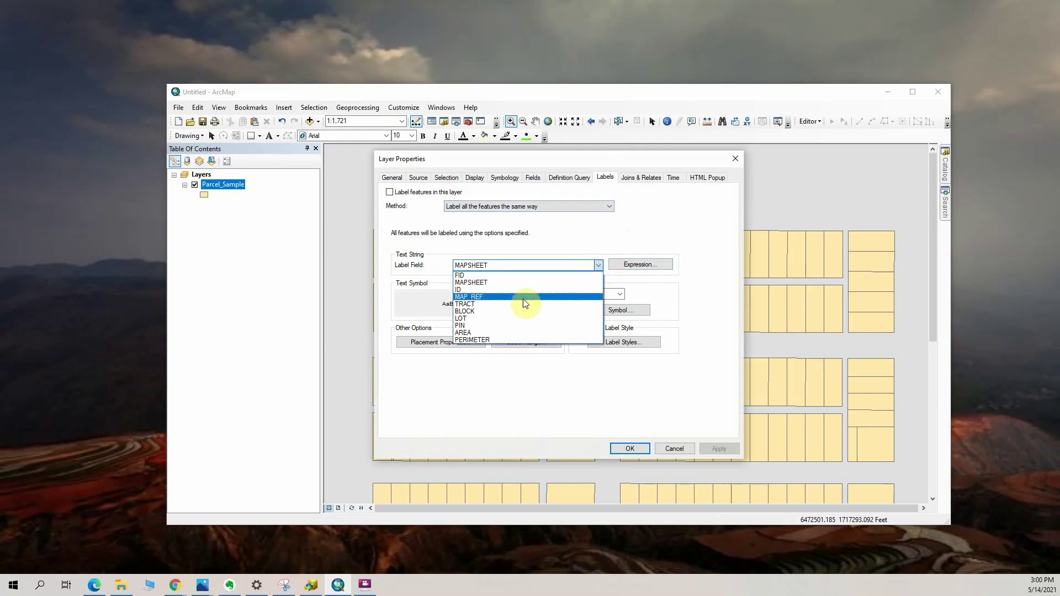
click(604, 226)
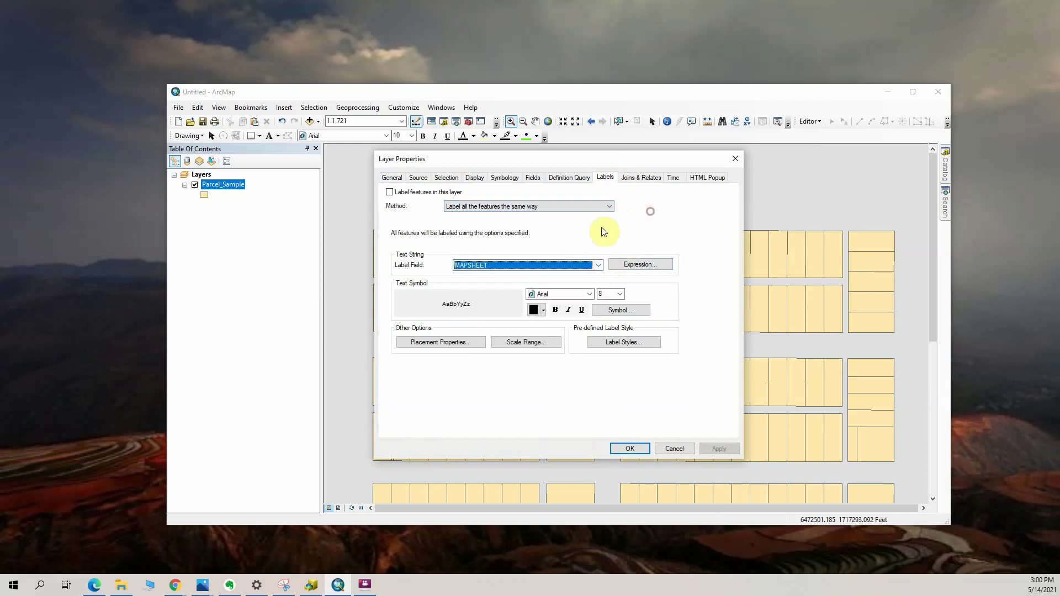
click(735, 160)
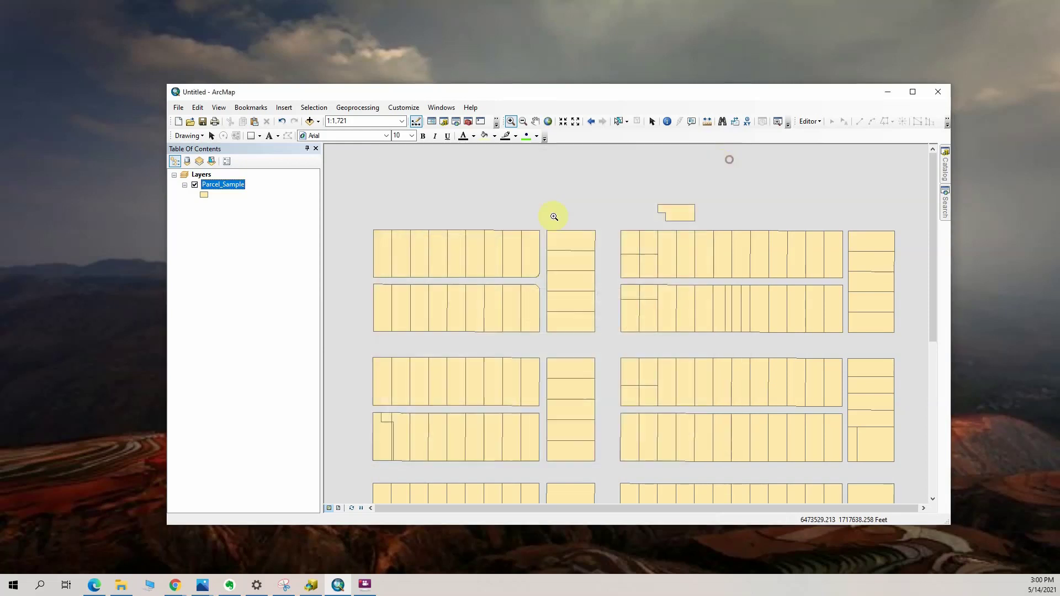
Open the Parcel_Sample attribute table and reposition and resize its window so that all fields can be read
right_click(234, 178)
click(198, 257)
click(226, 185)
right_click(226, 187)
click(258, 218)
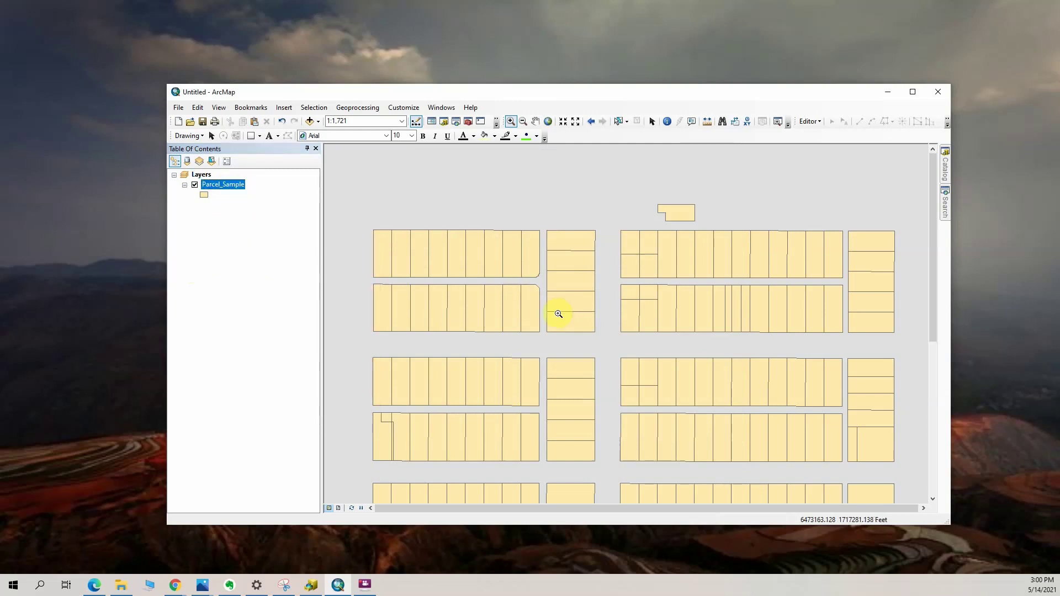
drag(0, 305, 526, 271)
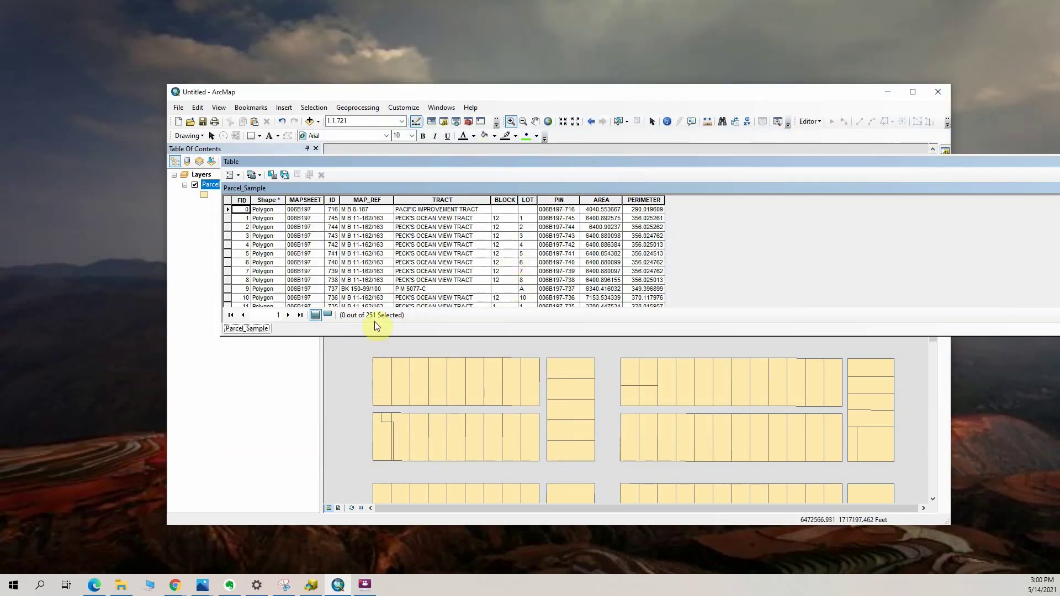
drag(996, 161, 877, 177)
drag(957, 219, 764, 210)
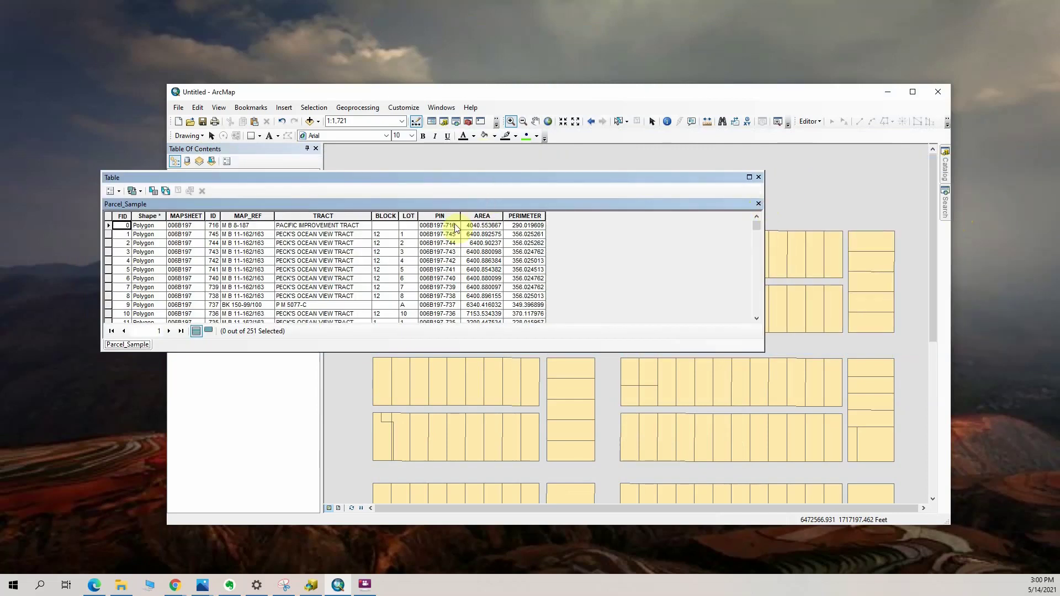
Widen and highlight the ID column to examine its values, and close the attribute table
drag(219, 216, 277, 215)
click(269, 215)
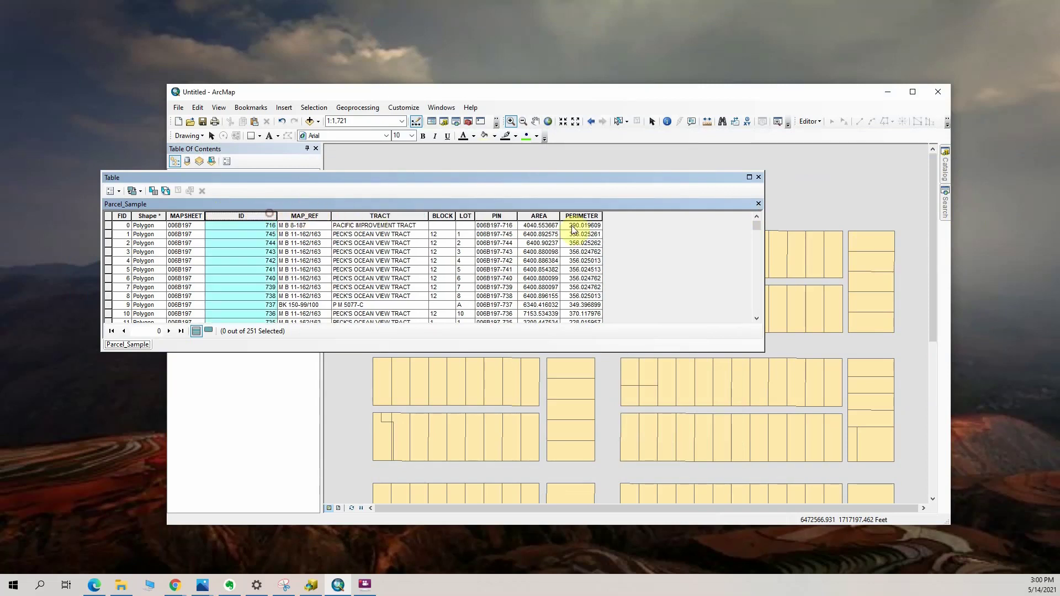
click(760, 177)
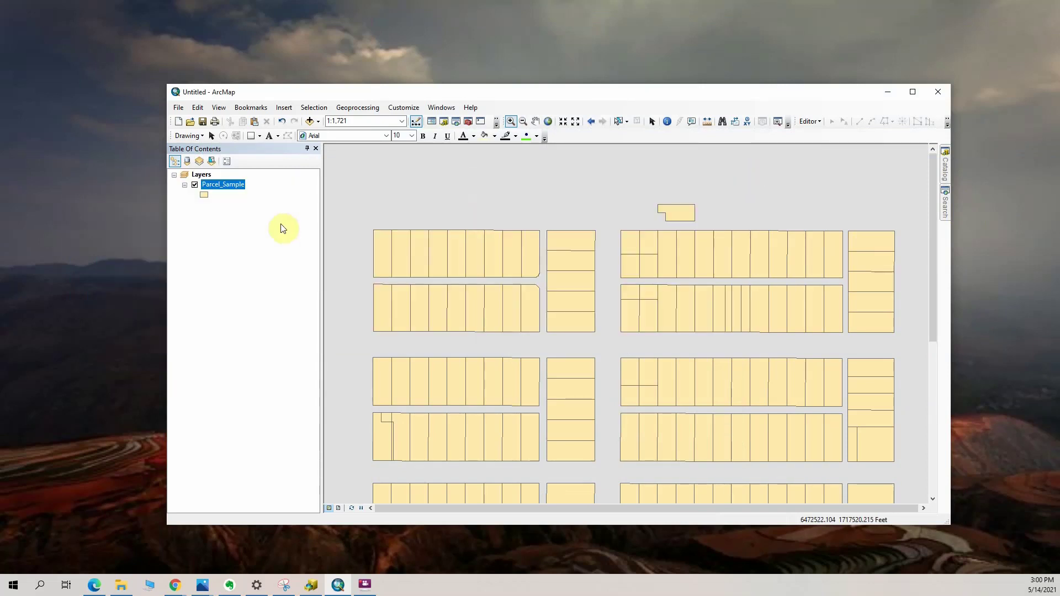
Turn on labels for the Parcel_Sample layer using ID as the label field
right_click(240, 190)
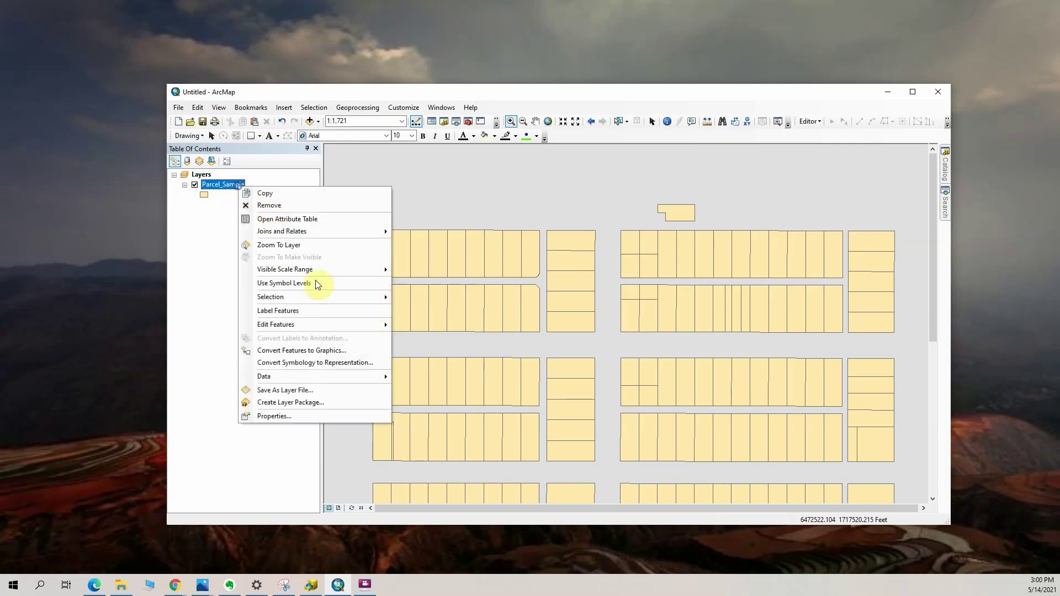
click(302, 413)
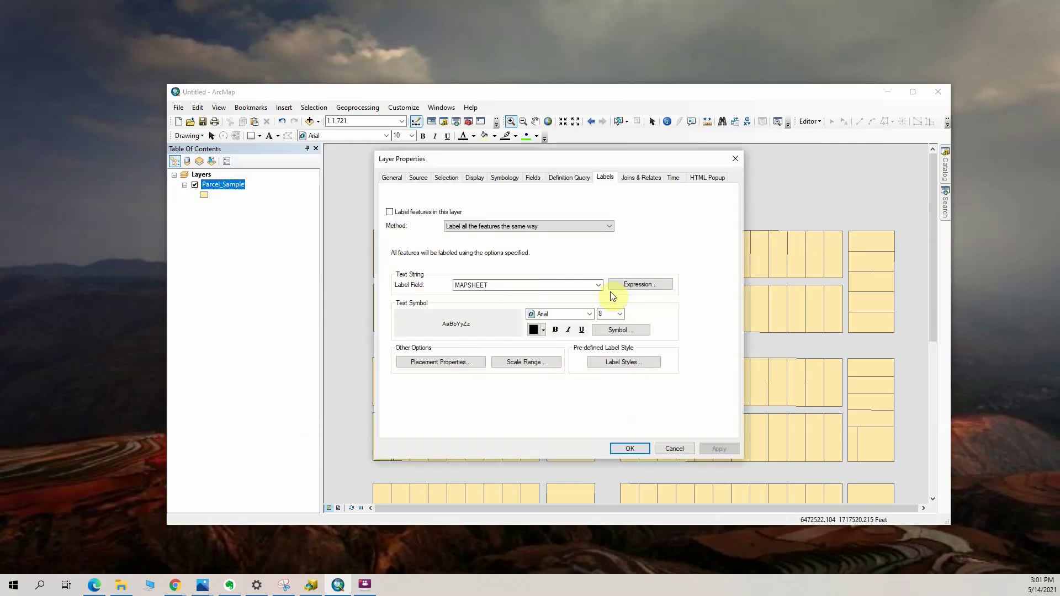
click(574, 287)
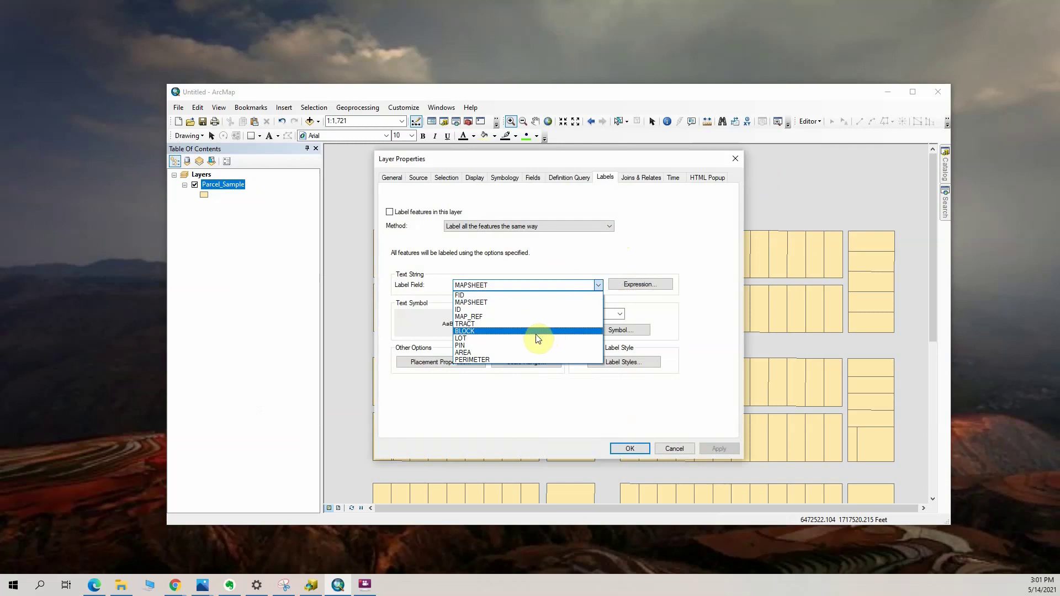
click(487, 310)
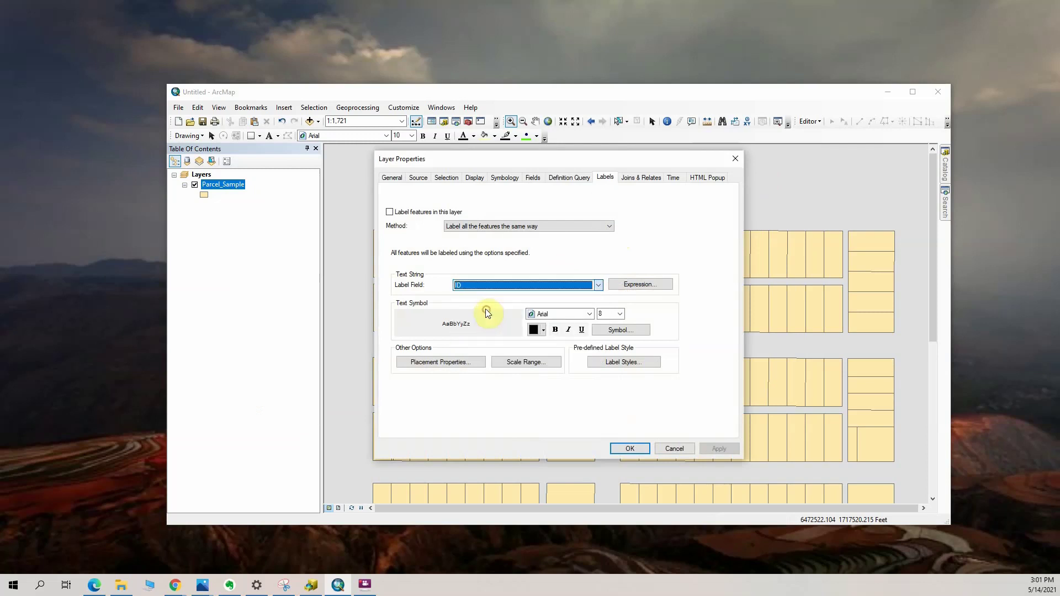
click(389, 213)
click(630, 450)
Inspect the parcel labels up close and set the Parcel_Sample label text size to 10
drag(528, 236, 772, 482)
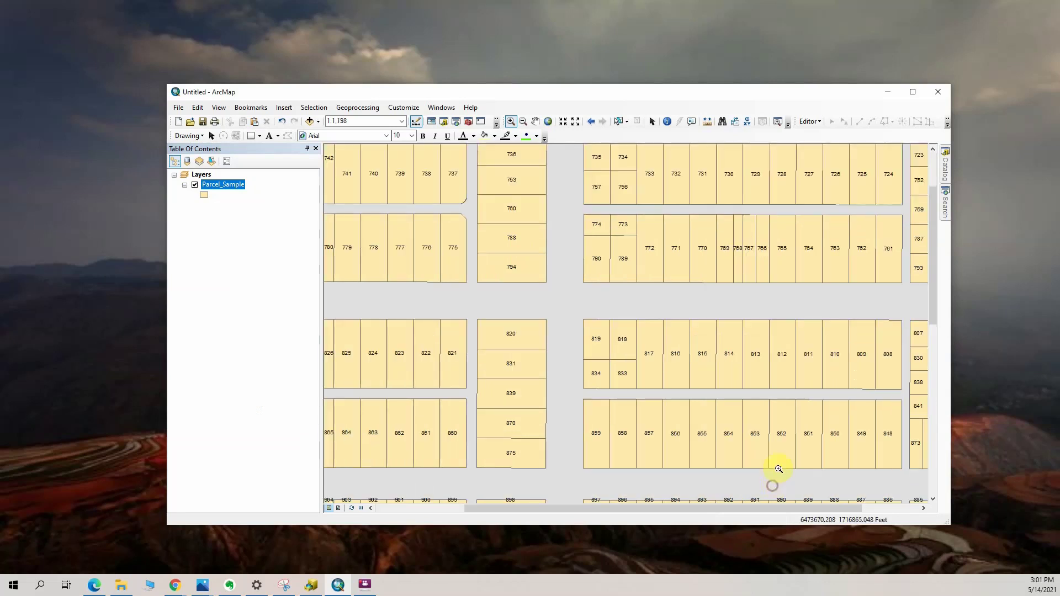
scroll(754, 442, up, 3)
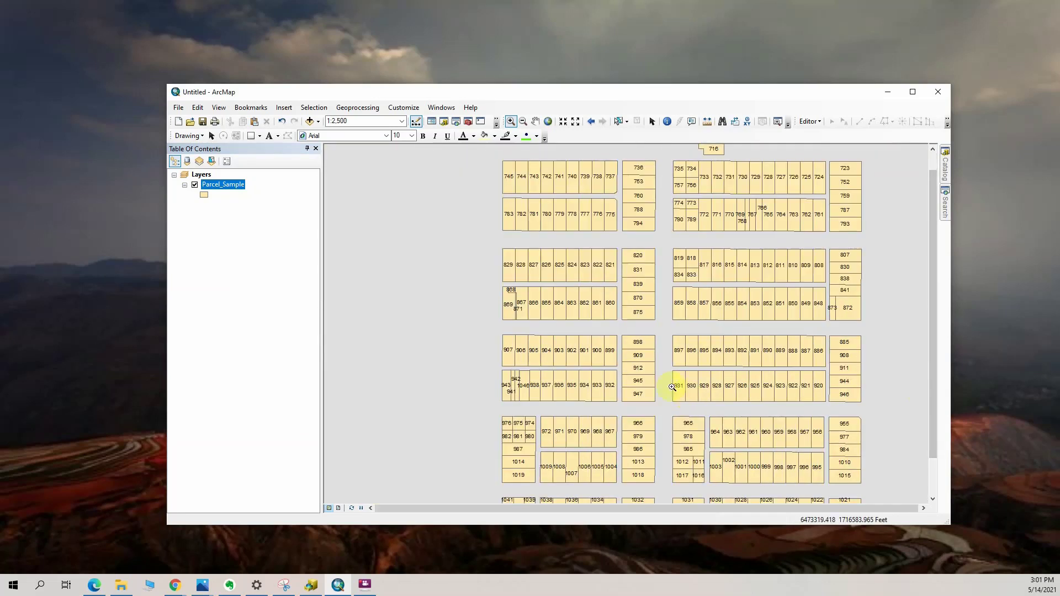
drag(608, 402, 748, 480)
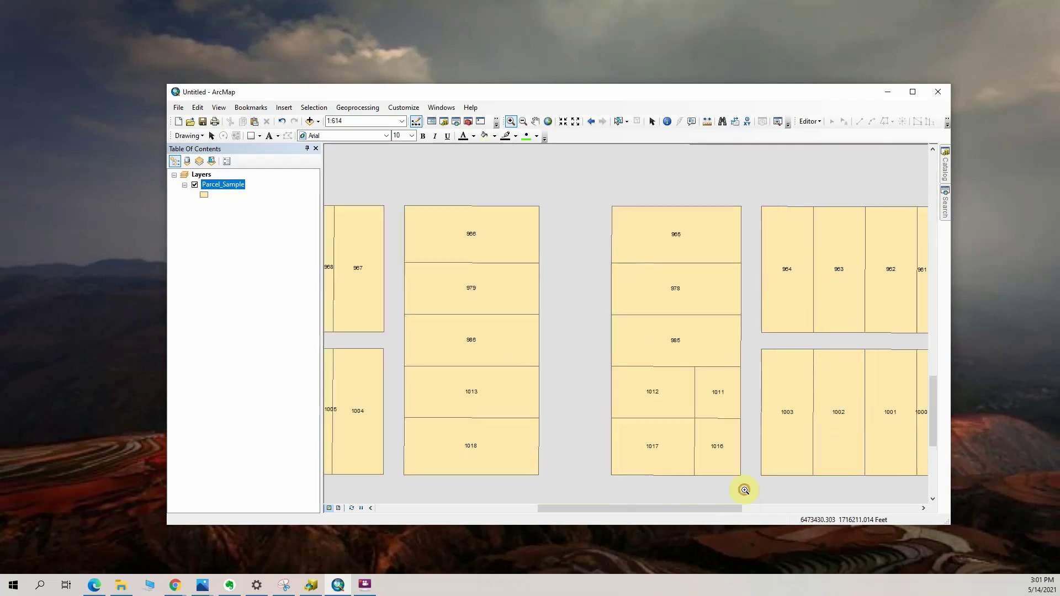
drag(376, 199, 613, 497)
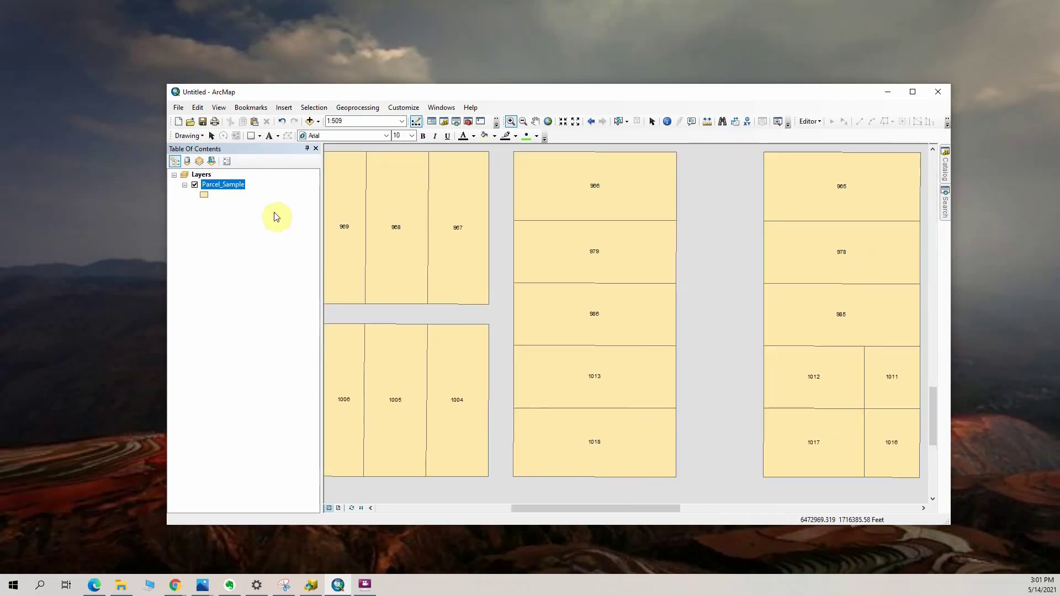
right_click(242, 187)
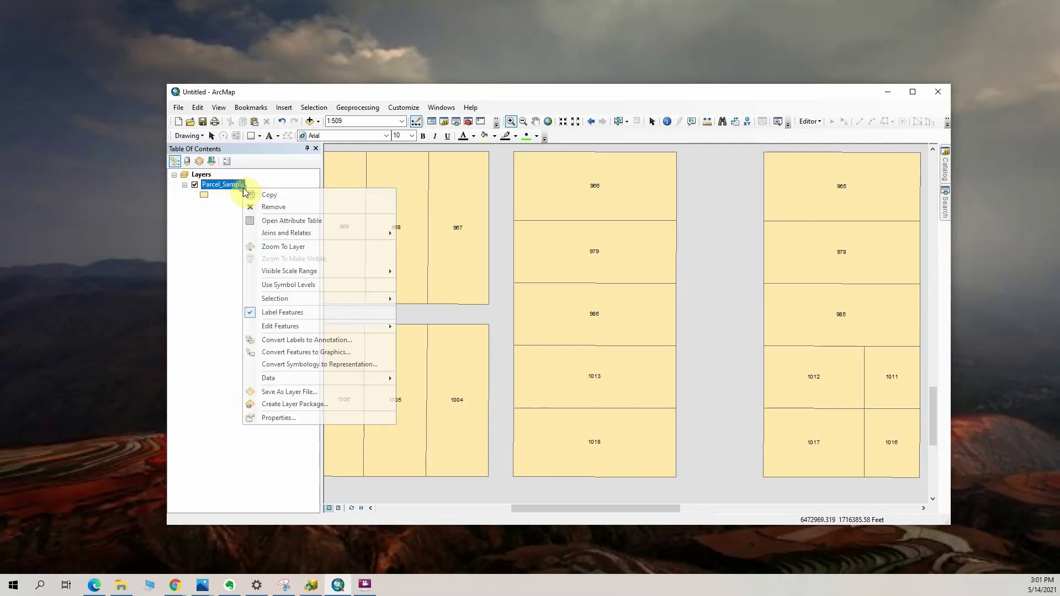
click(296, 415)
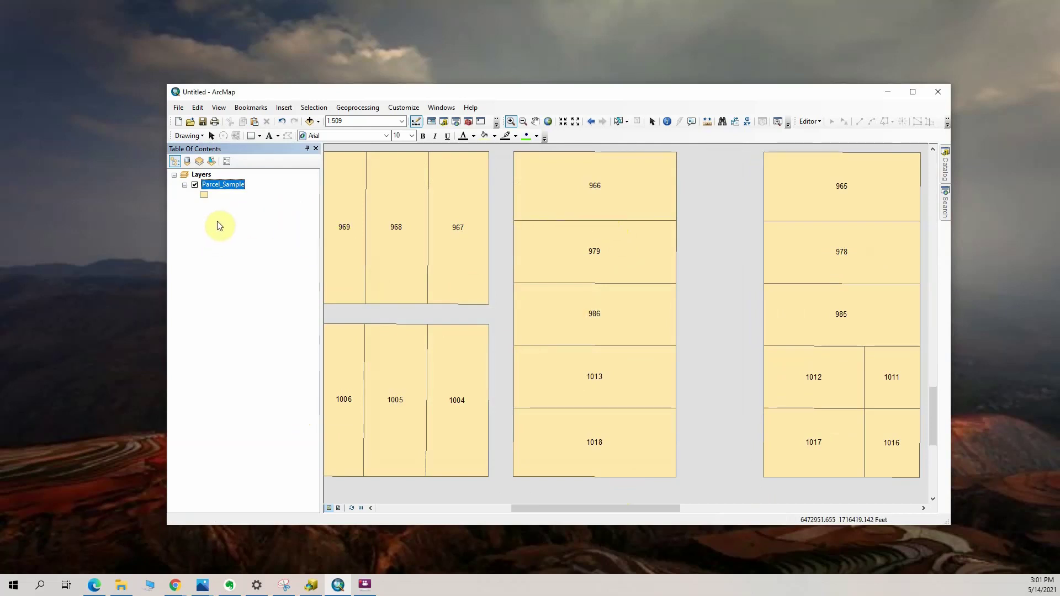
Open the label expression editor for the Parcel_Sample layer's labels
right_click(232, 189)
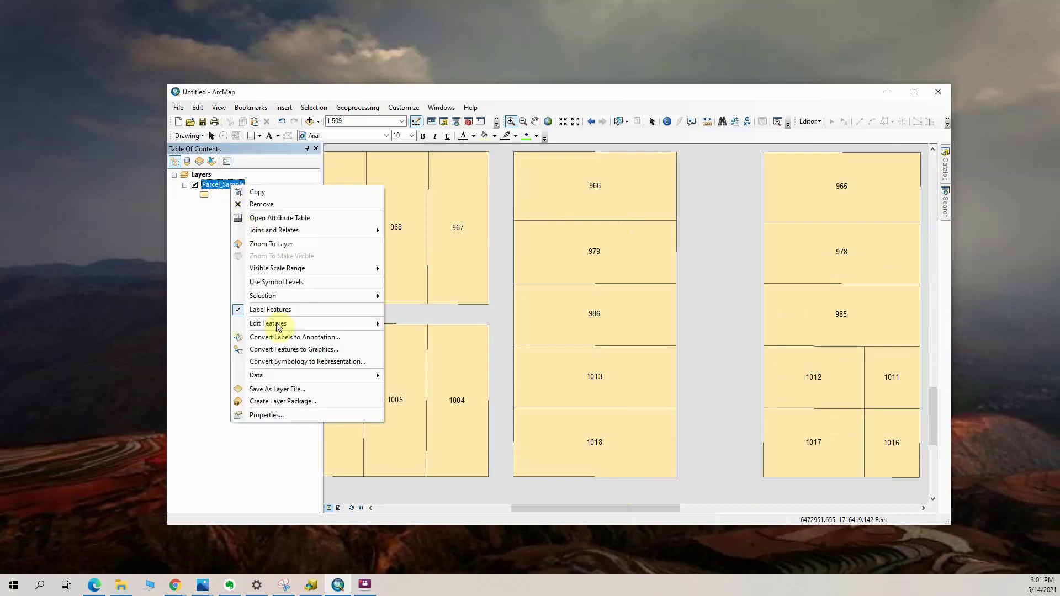
click(283, 414)
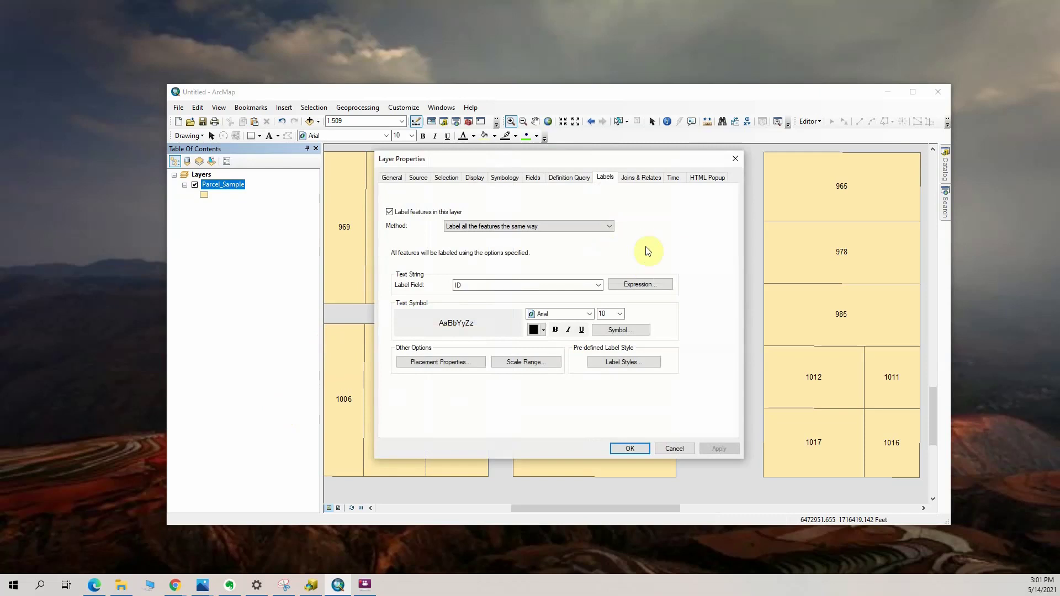
click(641, 285)
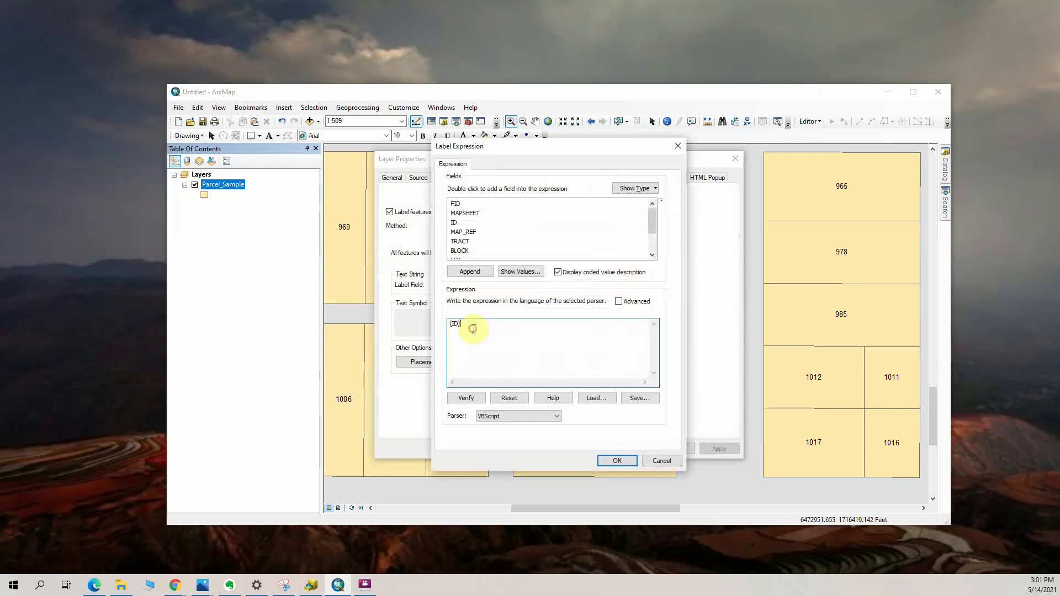
Extend the label expression to [ID]& [LOT] and verify it
click(486, 327)
text(&)
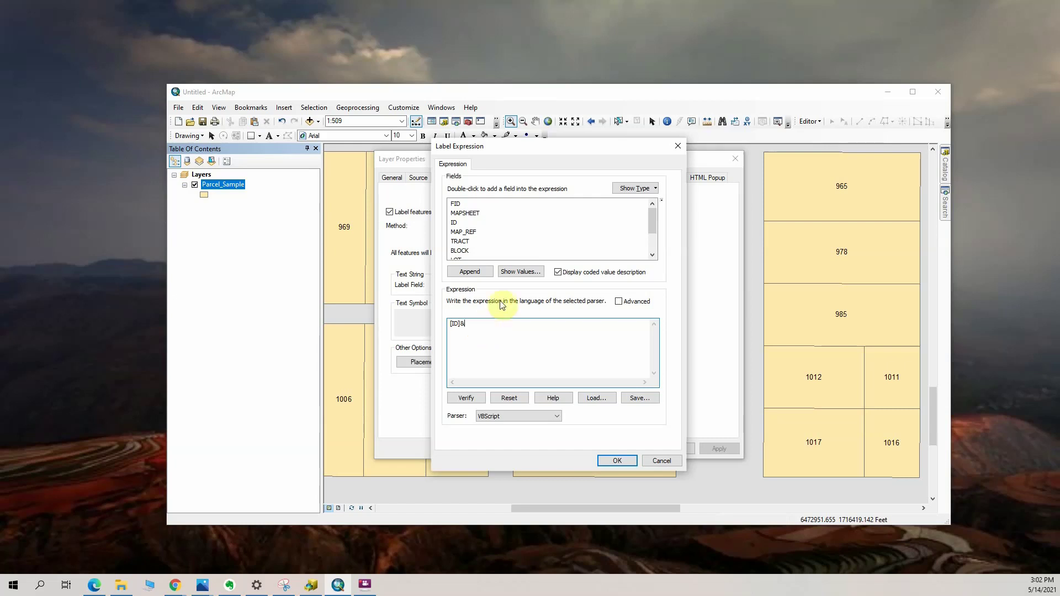
click(653, 256)
click(653, 256)
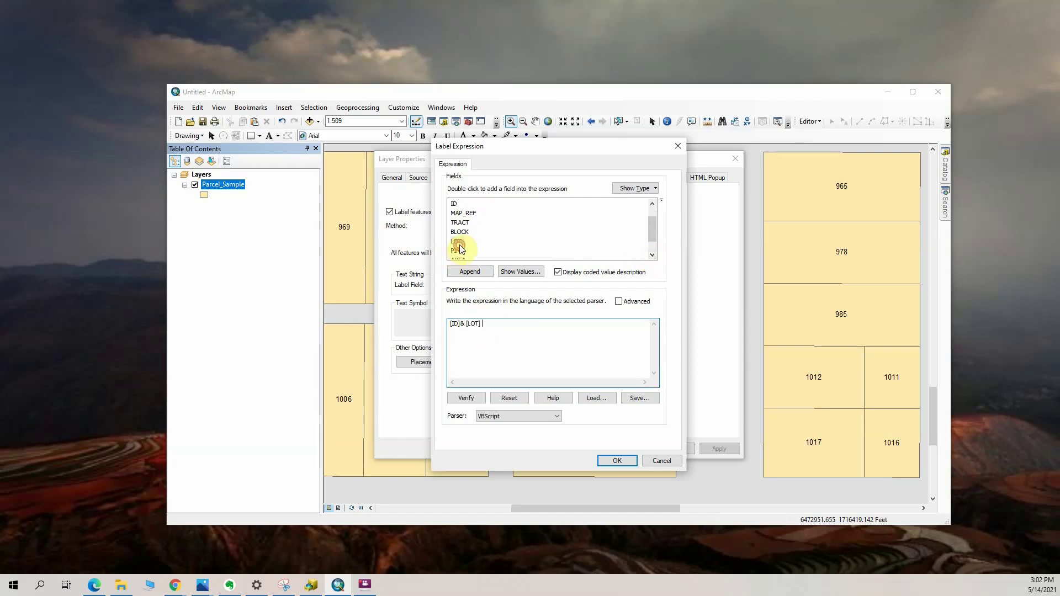
click(478, 398)
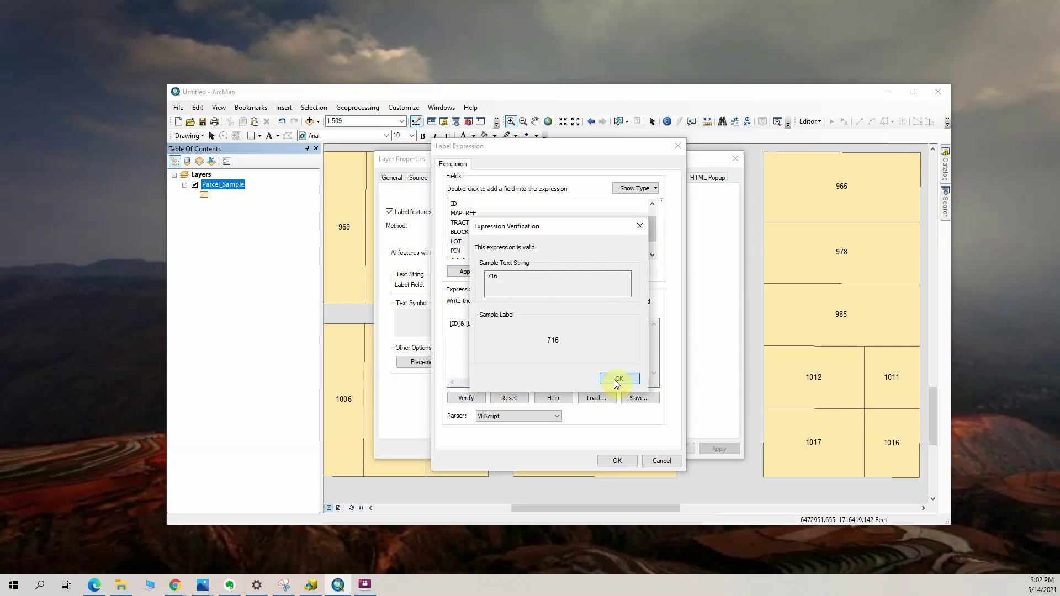
click(616, 380)
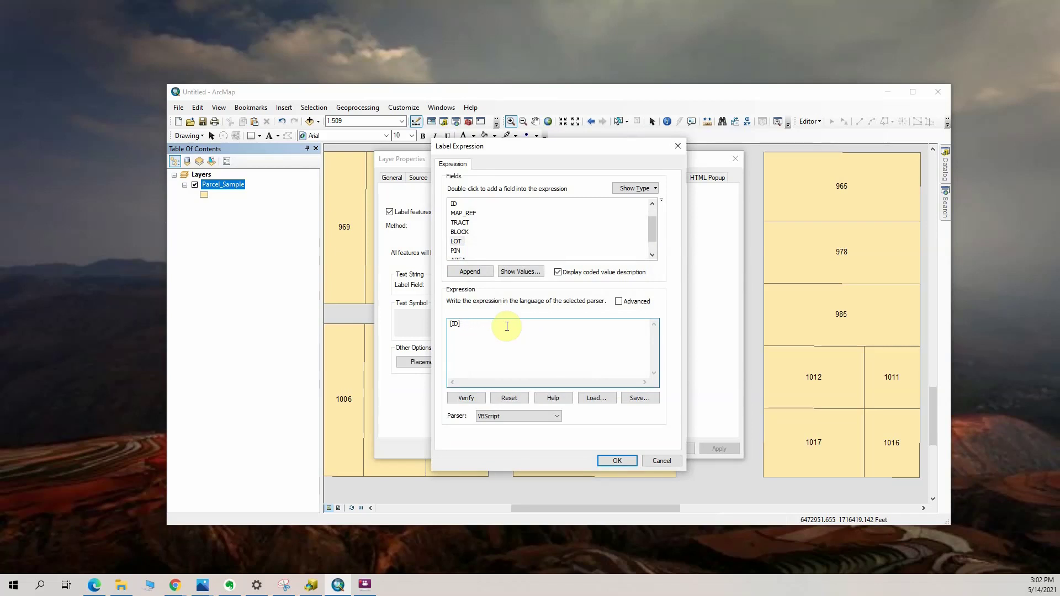
Rebuild the label expression as [ID] & " " & [LOT] by appending the LOT field to [ID], and verify it
click(480, 276)
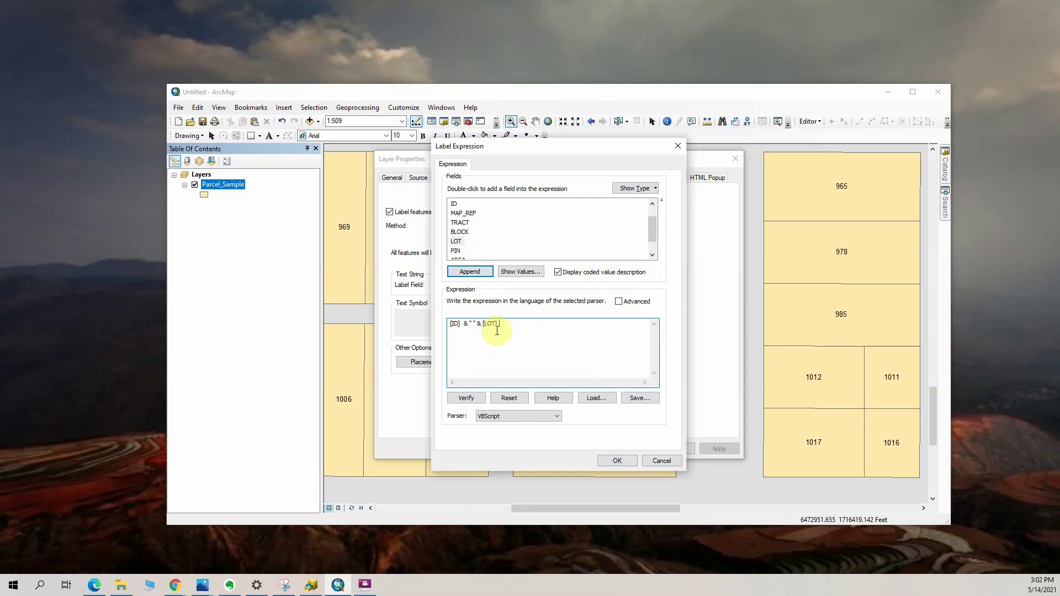
click(481, 398)
click(615, 379)
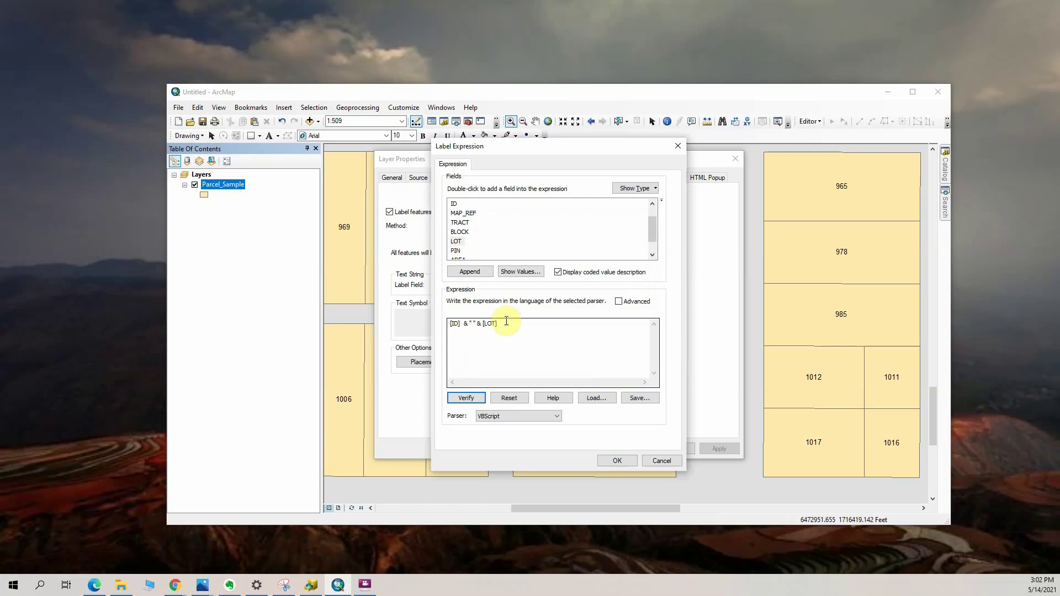
Append the LOT field to the expression a second time and delete the duplicate & " " & [LOT] part
click(474, 272)
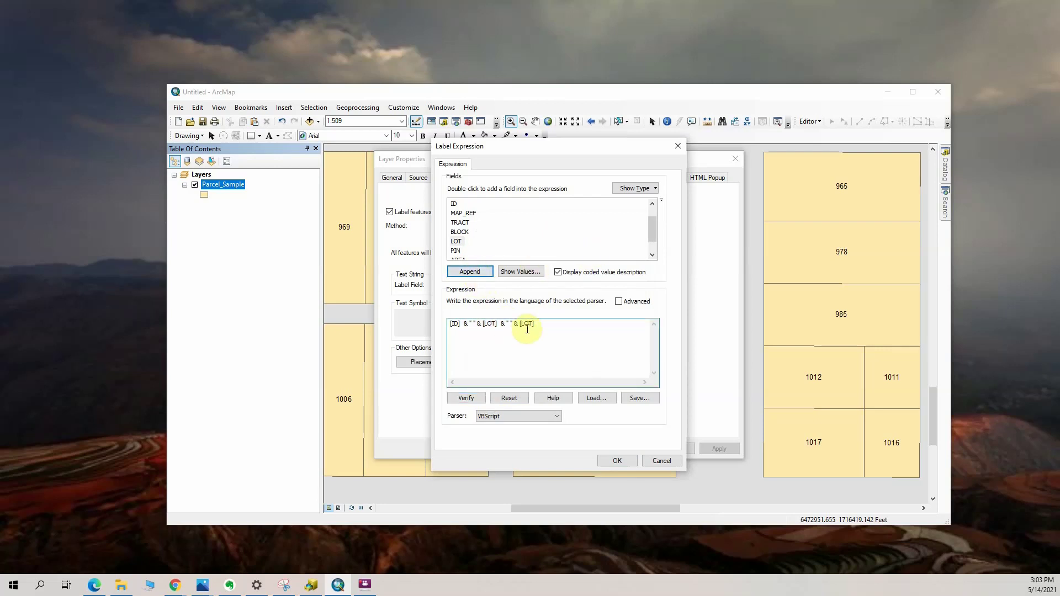
drag(546, 323, 502, 325)
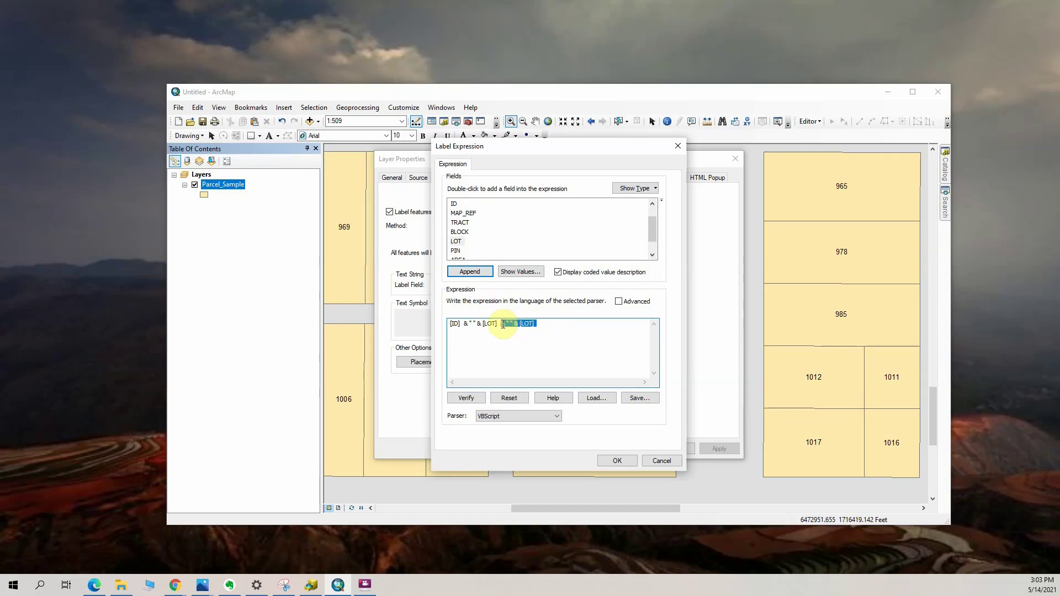
key(Delete)
Delete the & " " & part between [ID] and [LOT] in the label expression and verify it
drag(472, 323, 470, 323)
click(474, 334)
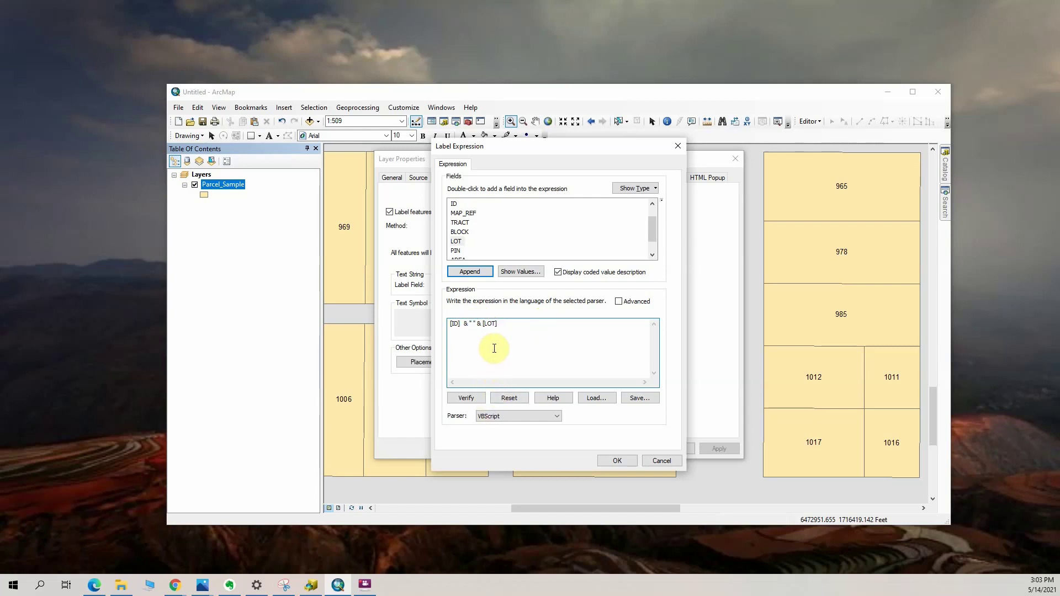
click(483, 326)
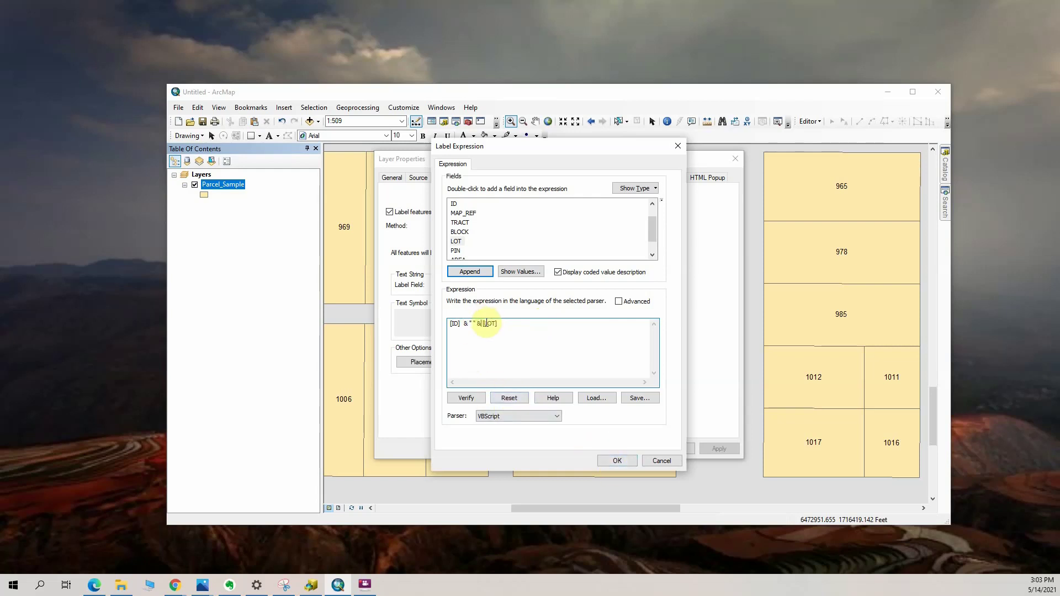
drag(482, 326, 460, 326)
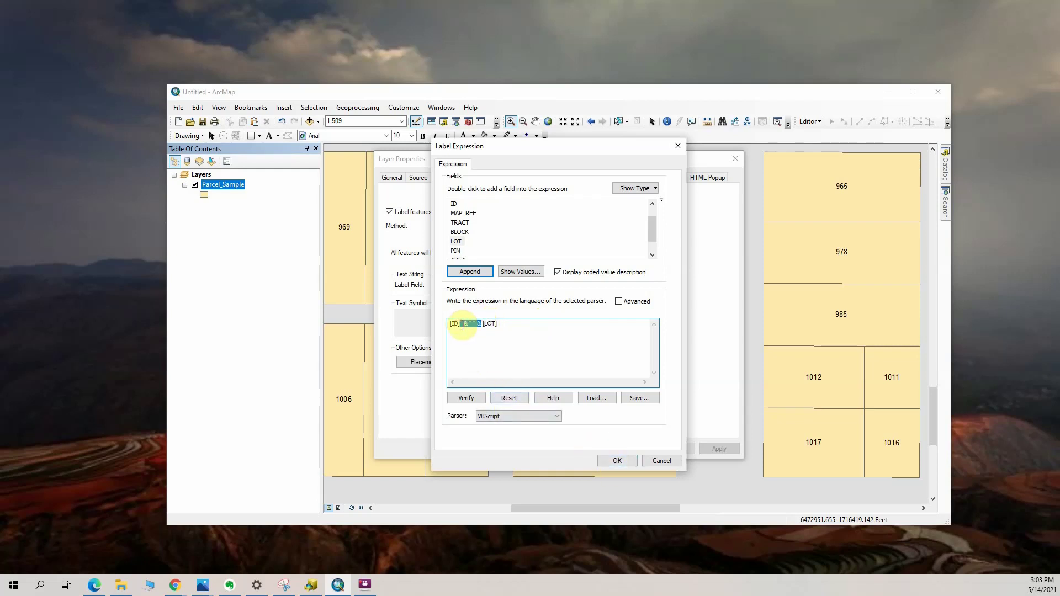
key(Delete)
click(466, 397)
click(569, 338)
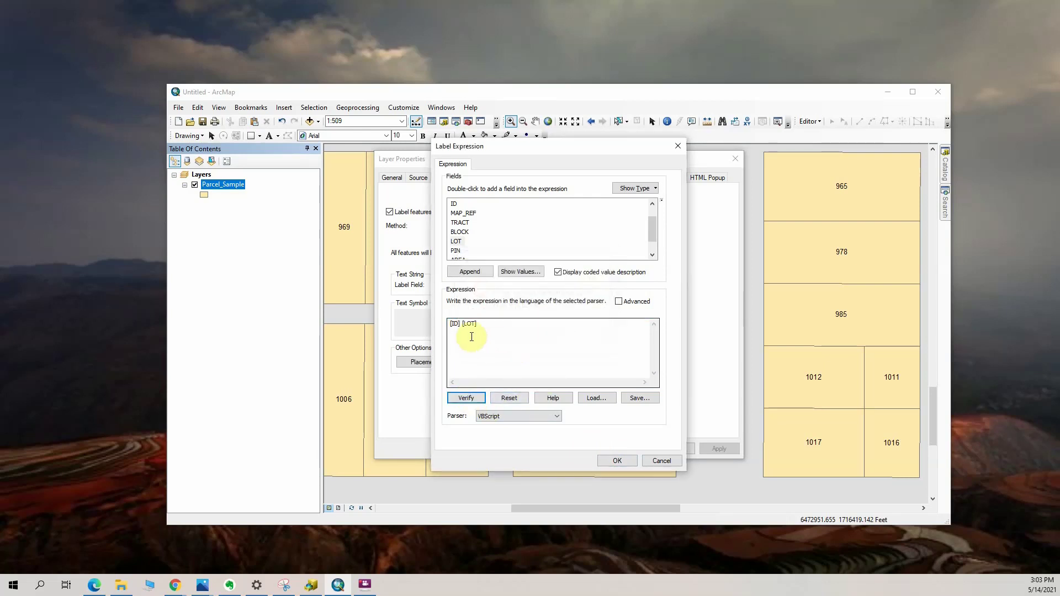
Insert & between the fields to make [ID]& [LOT], verify the expression and apply it to the parcel labels
click(463, 325)
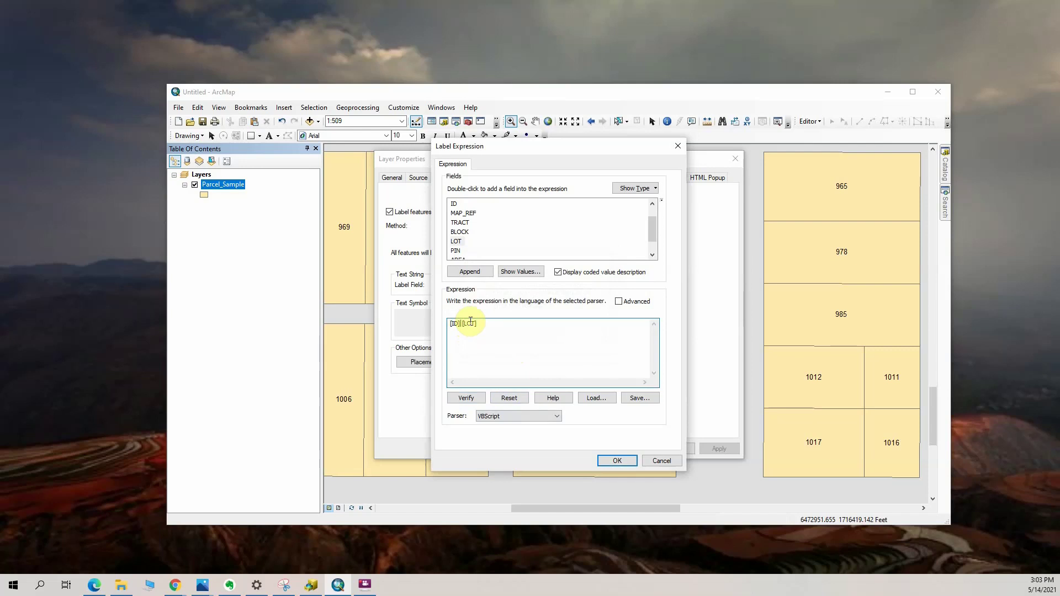
text(&)
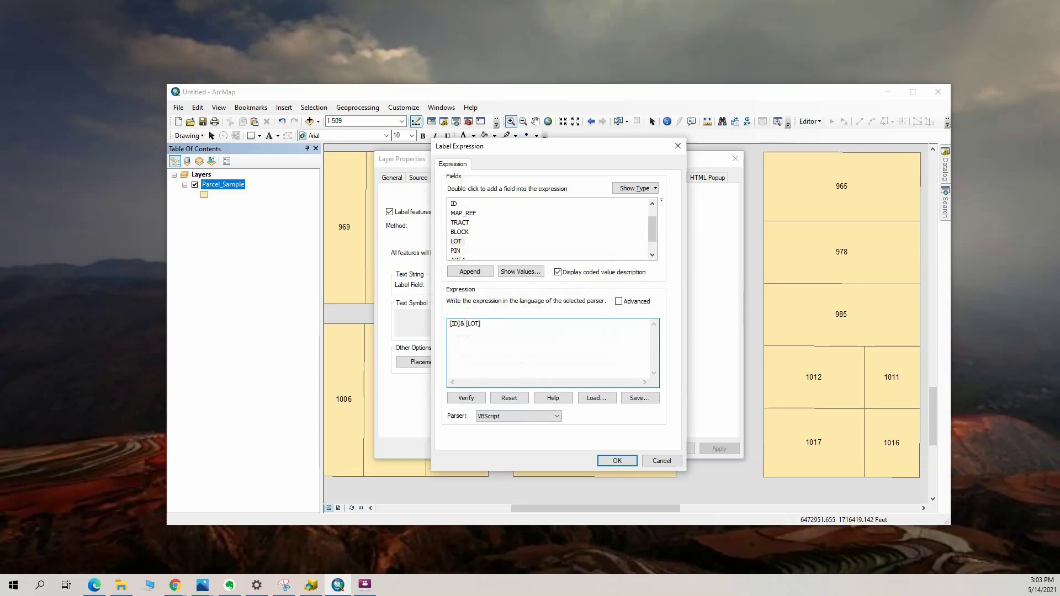
click(464, 397)
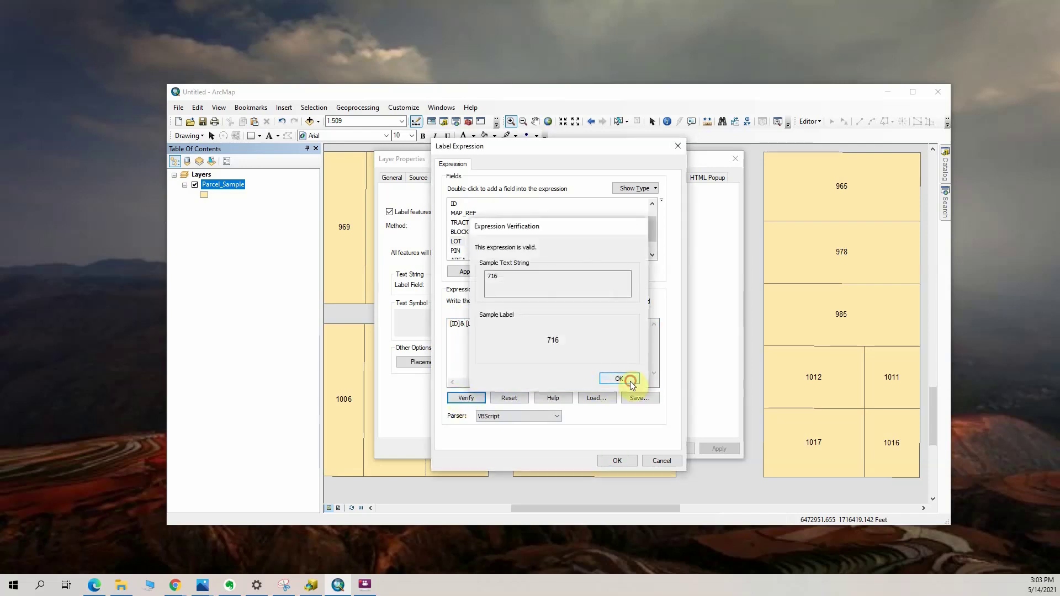
click(631, 384)
click(600, 461)
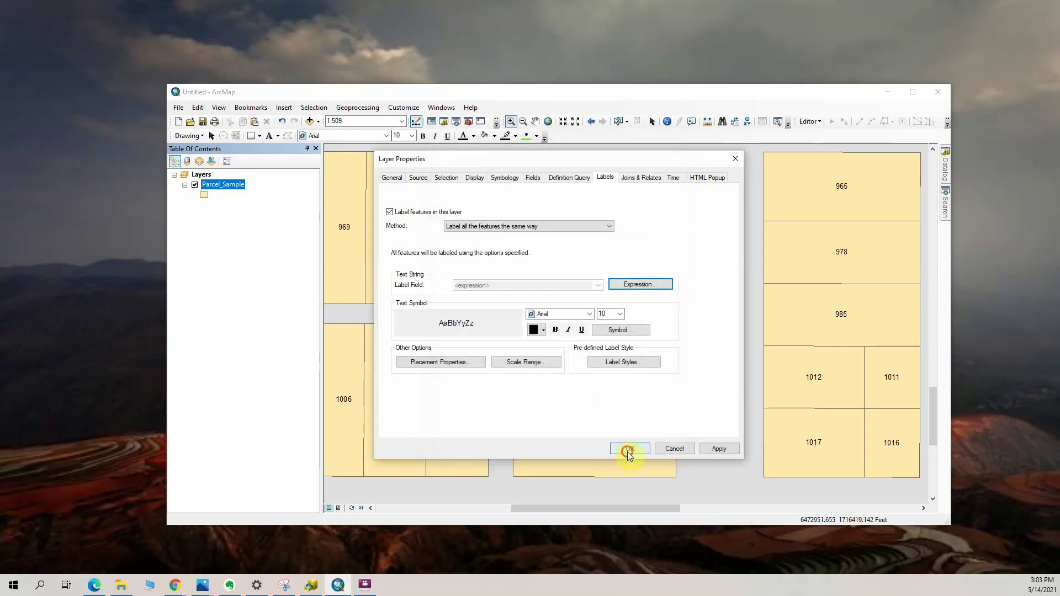
click(630, 449)
drag(559, 352, 649, 408)
scroll(615, 369, up, 2)
scroll(614, 369, up, 2)
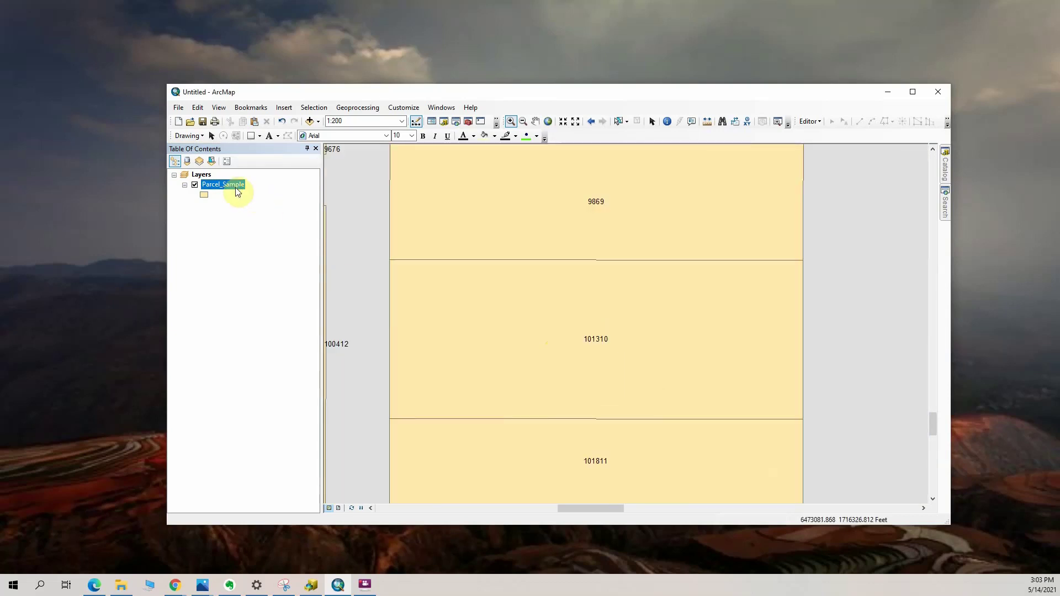
Reopen the Parcel_Sample label expression and rewrite it as [ID] & " " & [LOT]
right_click(238, 191)
click(325, 420)
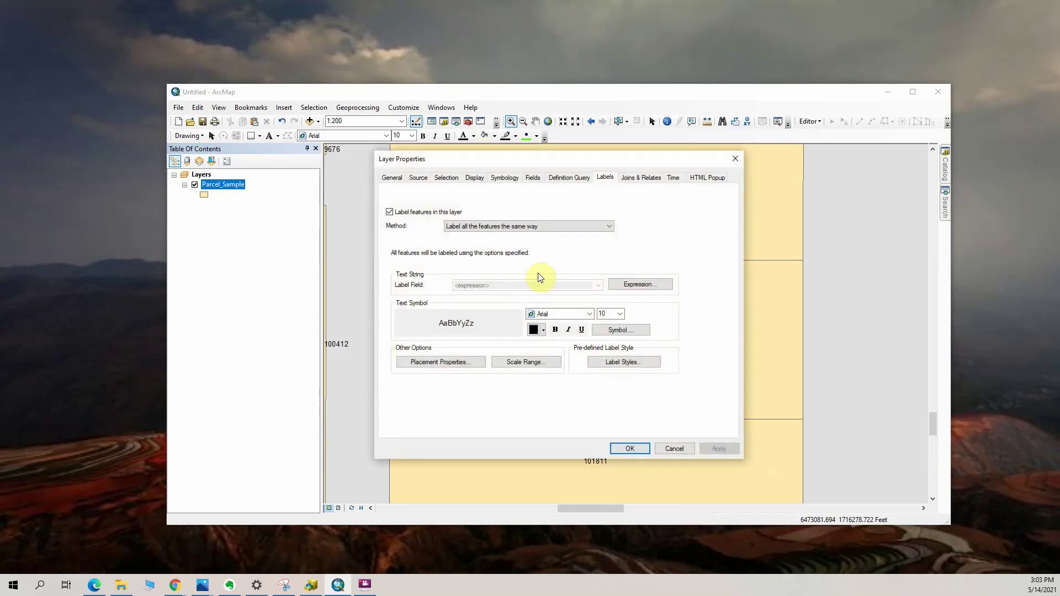
click(639, 285)
click(504, 326)
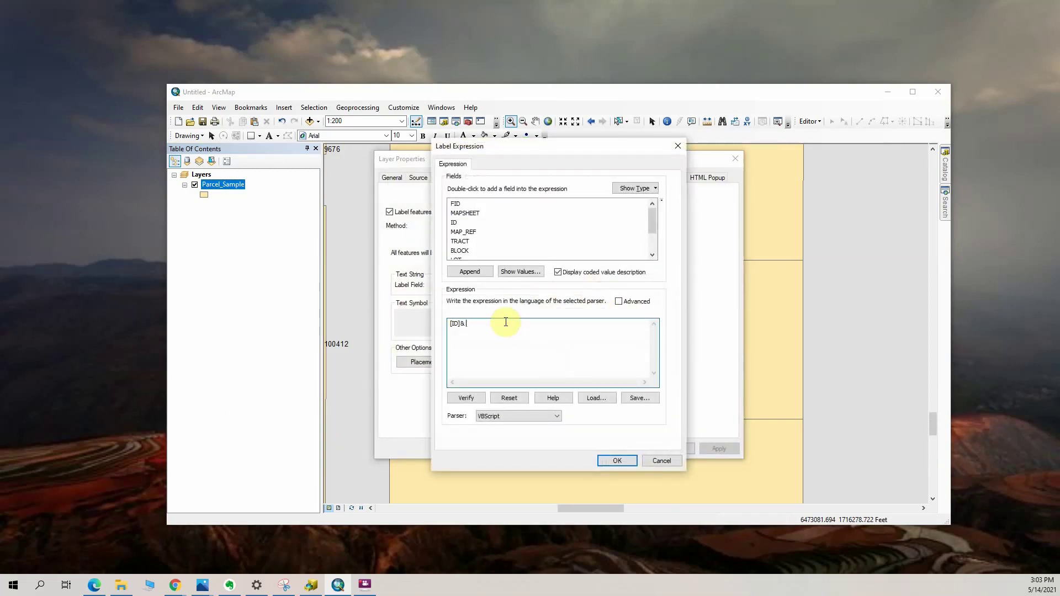
click(469, 272)
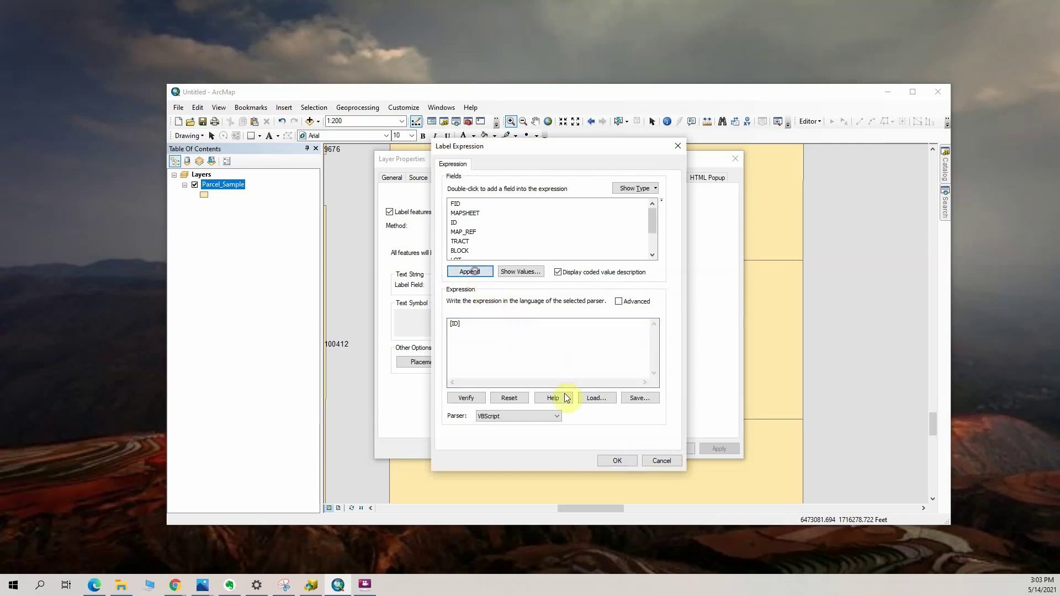
text(& "" & [ID])
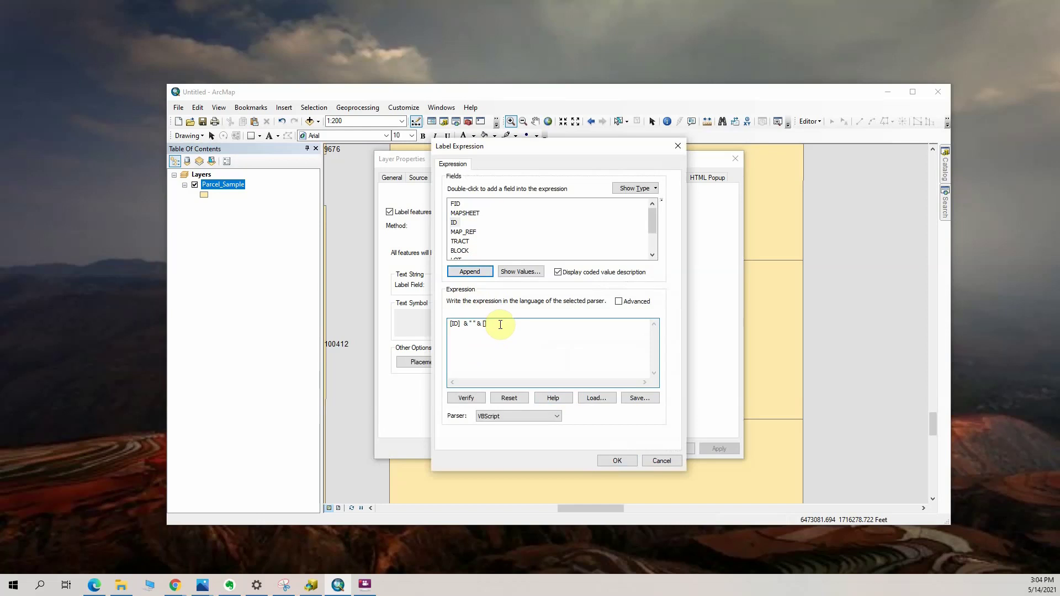
text(LO)
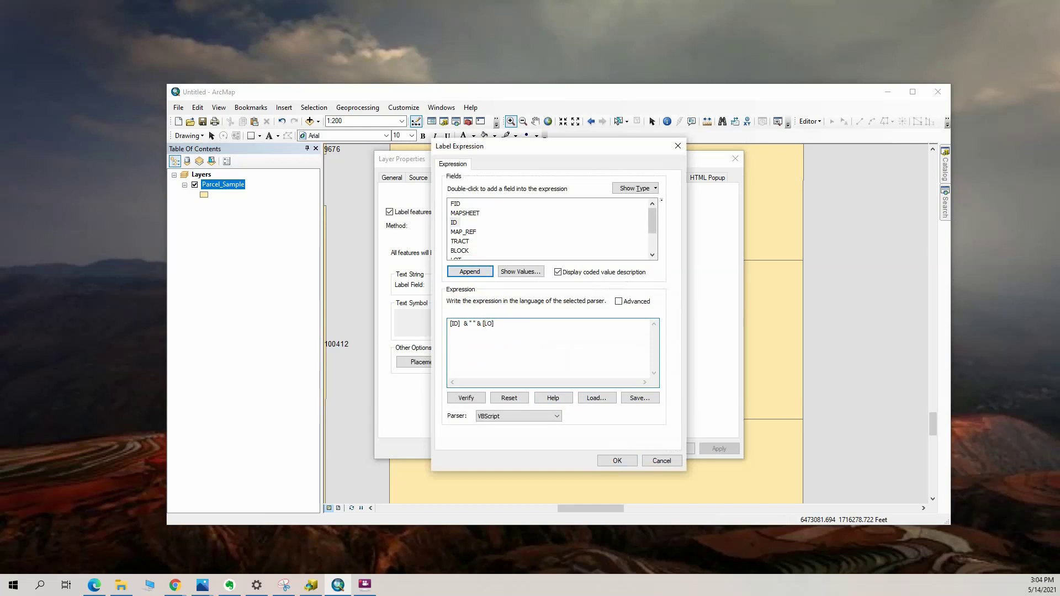
Verify the space-separated ID and LOT expression and apply it to the layer's labels
click(470, 397)
click(613, 378)
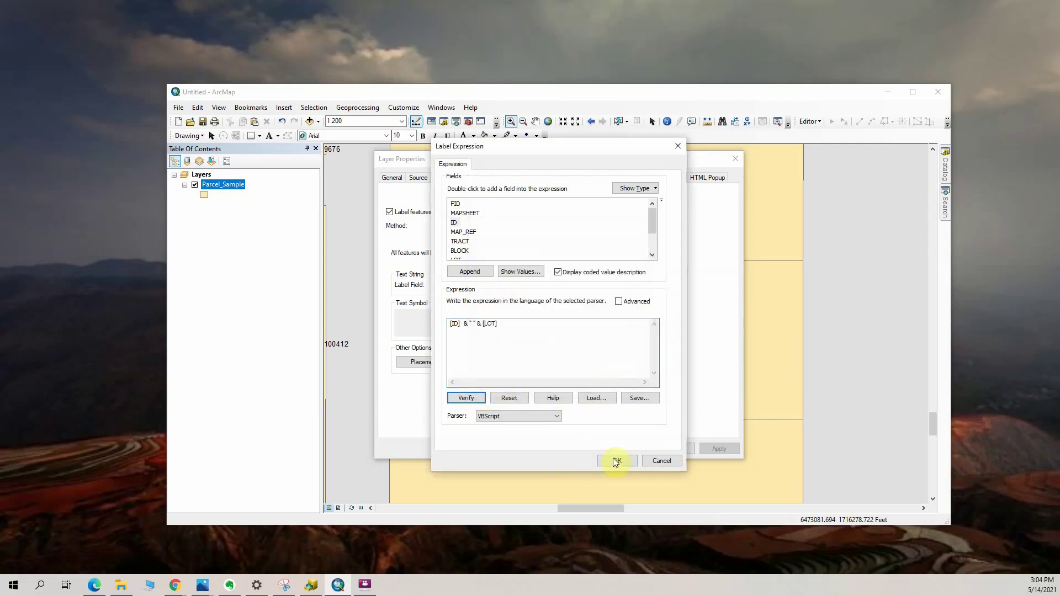
click(617, 461)
click(626, 449)
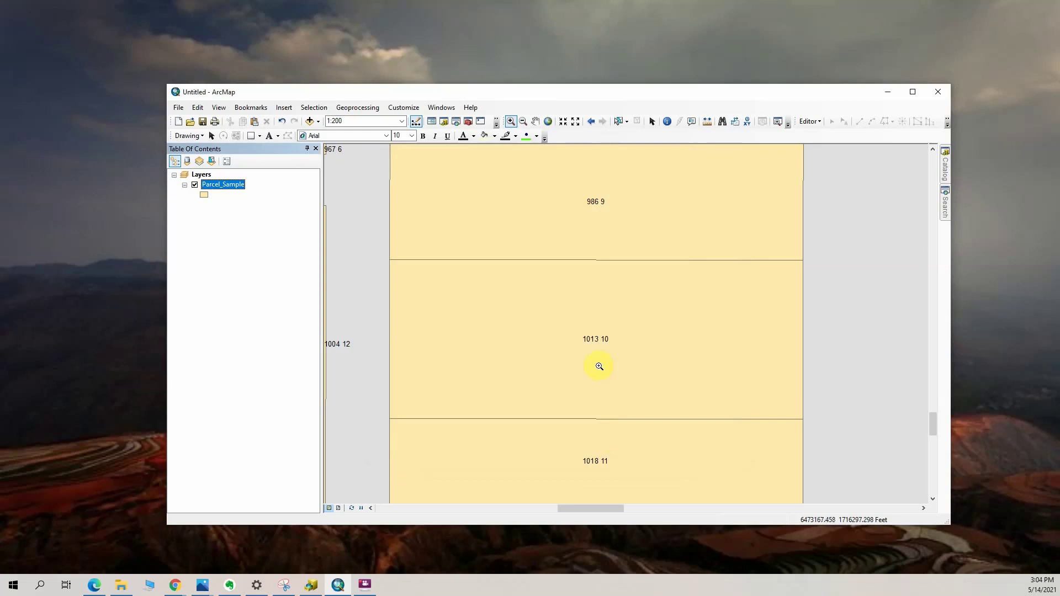
Examine the space-separated ID and LOT labels on the parcels at several map scales
scroll(602, 353, up, 1)
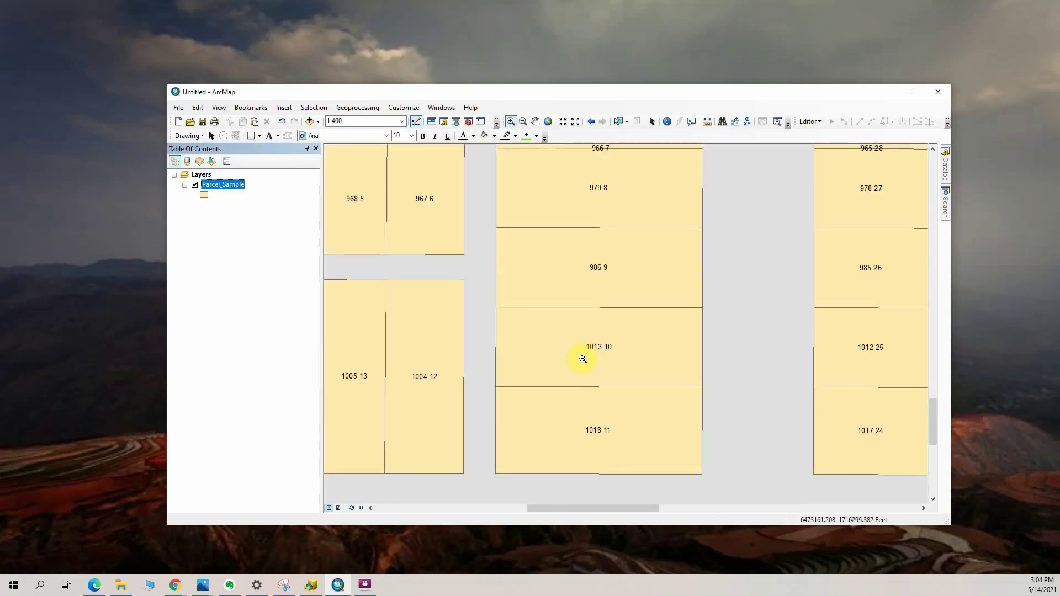
scroll(440, 381, down, 1)
scroll(639, 411, up, 1)
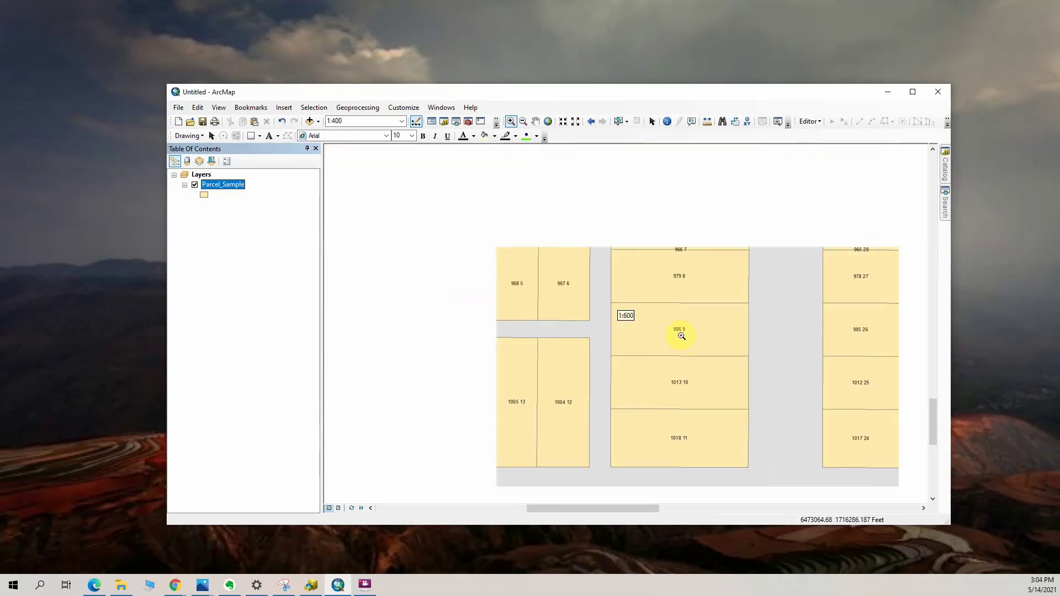
scroll(705, 357, down, 3)
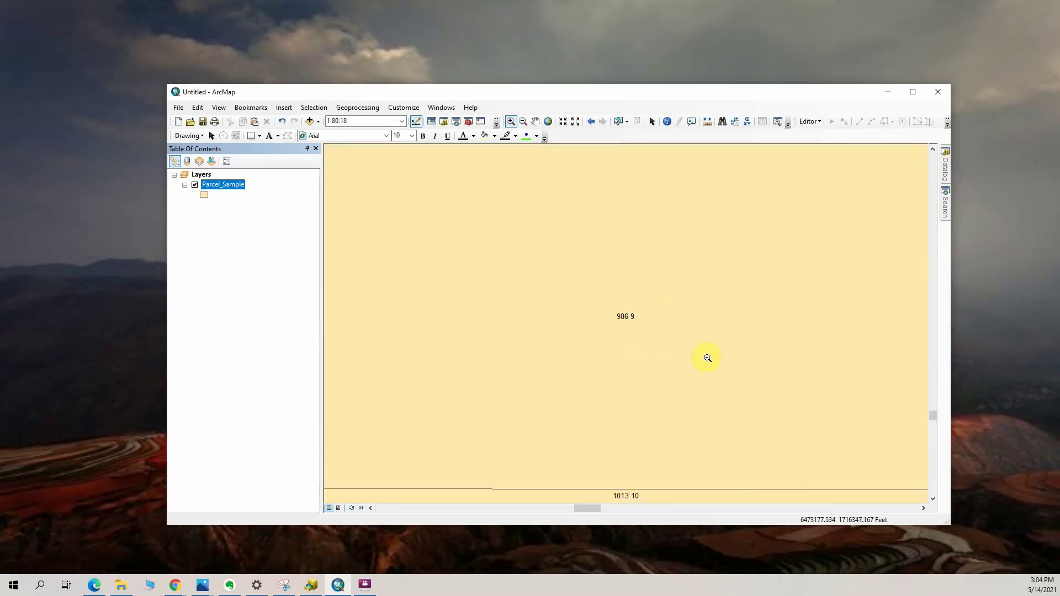
scroll(662, 395, up, 2)
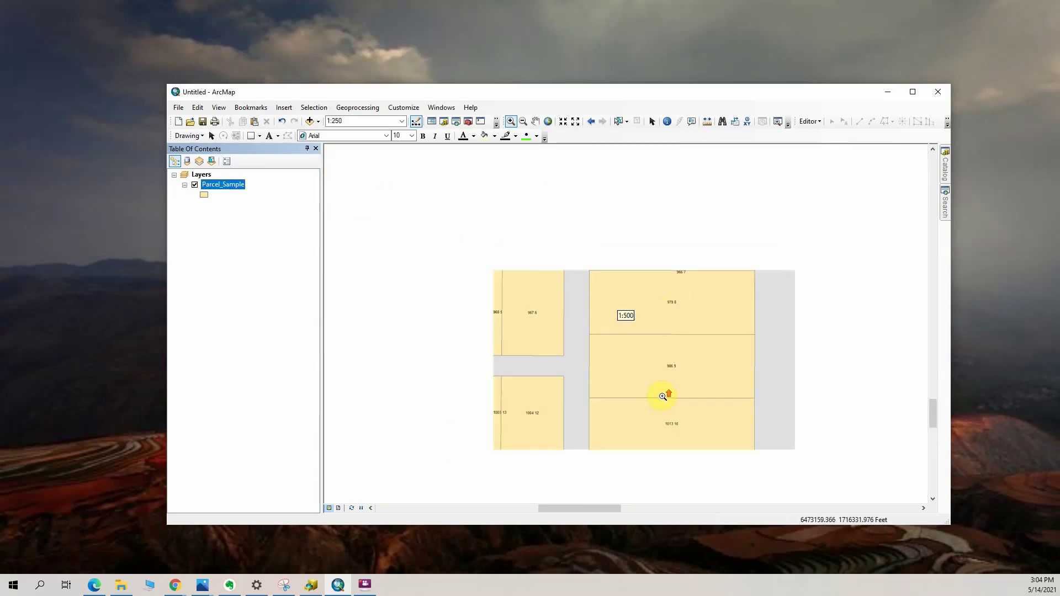
scroll(661, 399, up, 1)
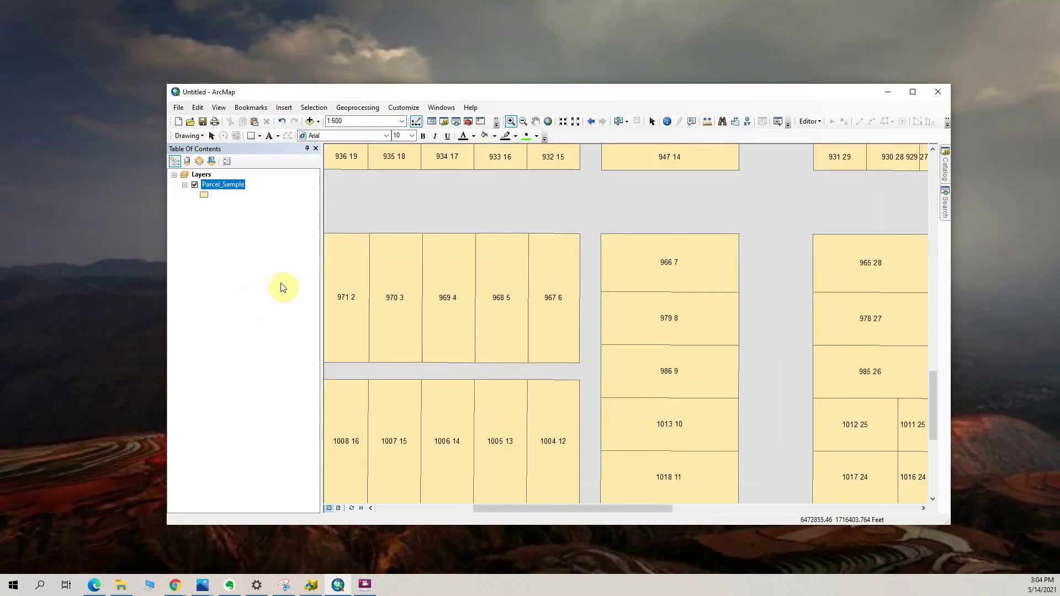
right_click(227, 186)
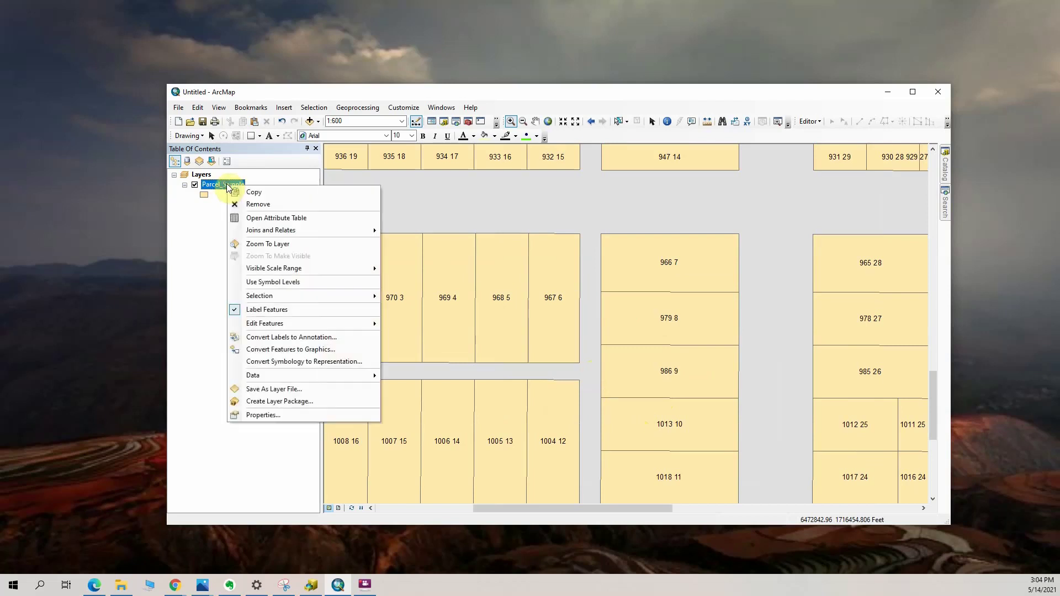
click(667, 96)
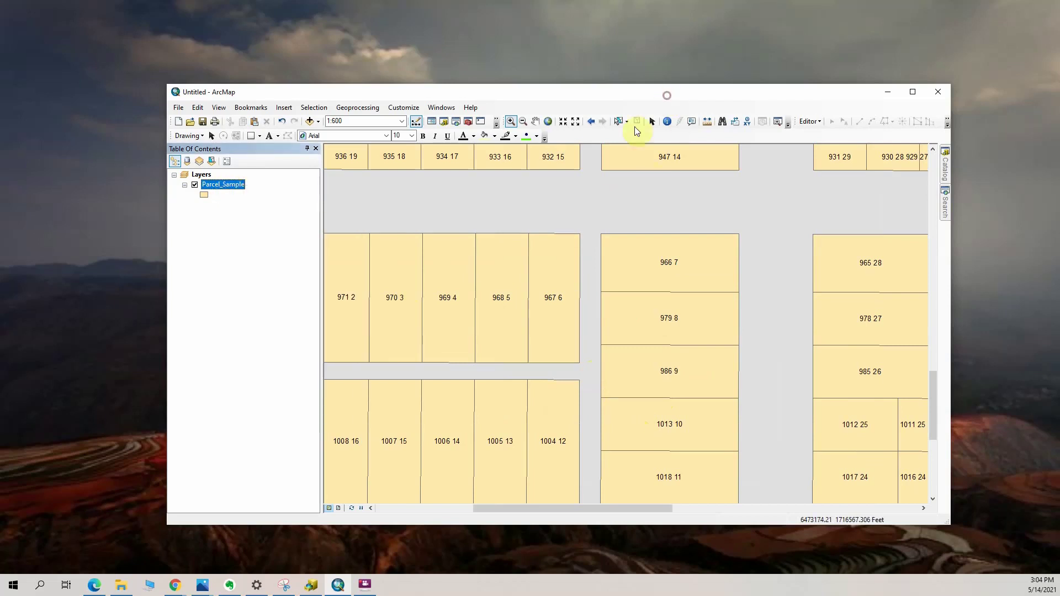
Reopen the Parcel_Sample label expression and replace the " " separator with vbNewline between [ID] and [LOT]
right_click(227, 187)
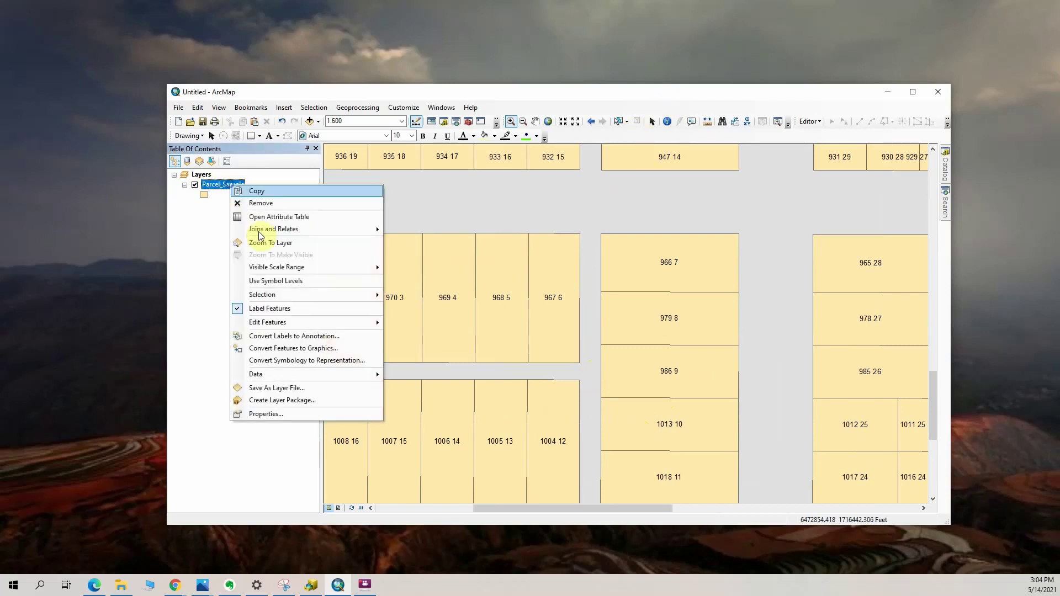
click(267, 409)
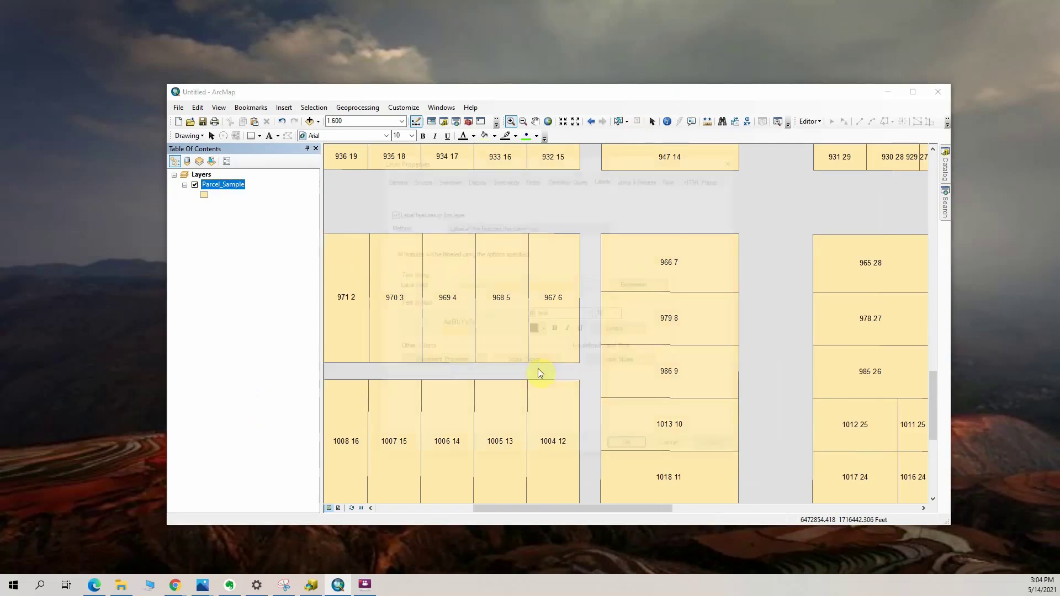
click(656, 292)
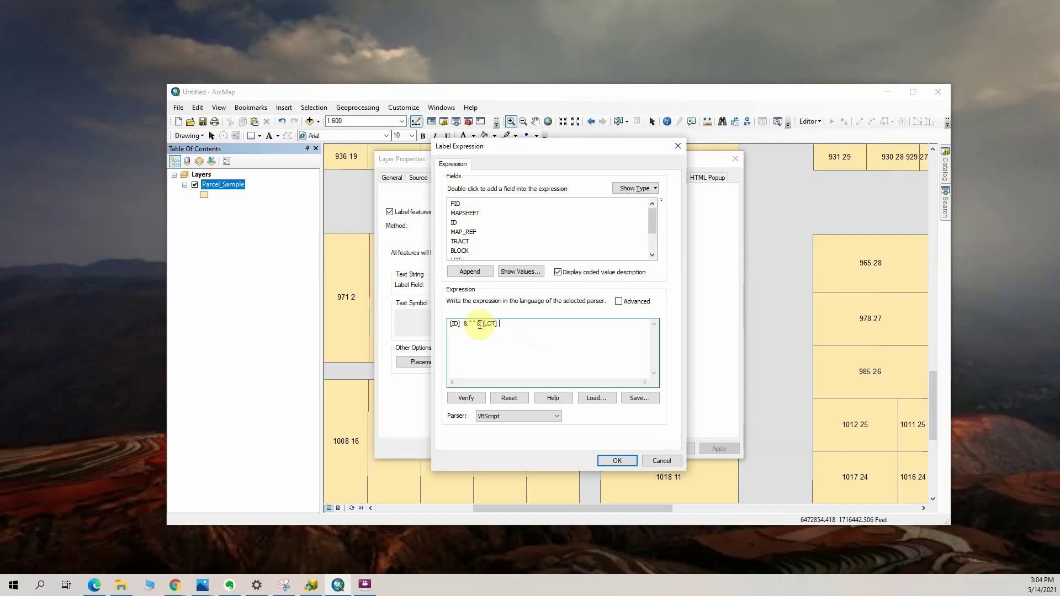
key(BackSpace)
key(BackSpace)
key(BackSpace)
text(VbNewline)
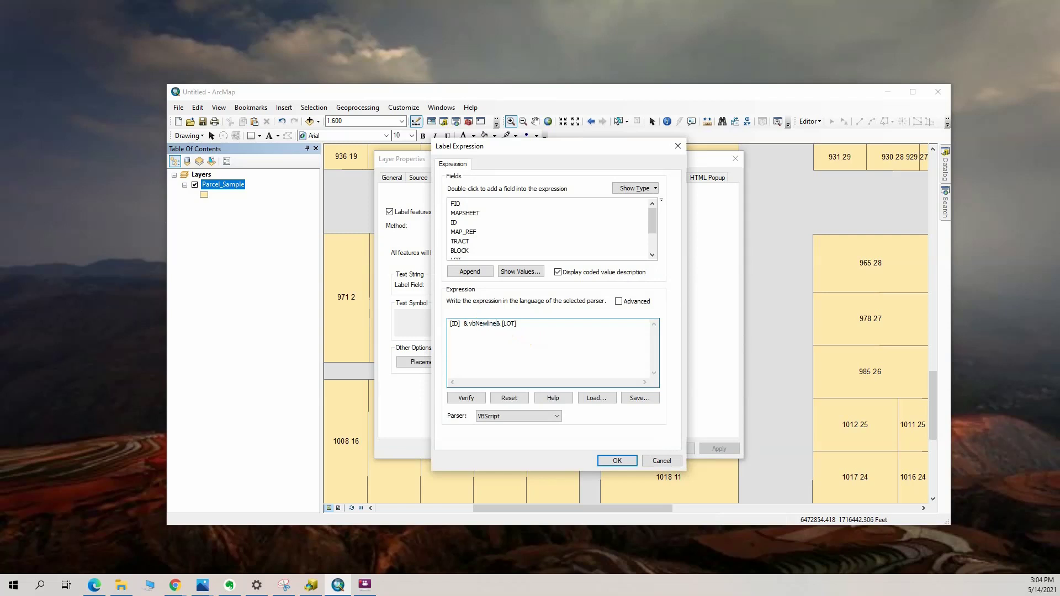
Verify the [ID] & vbNewline & [LOT] expression and apply it to the Parcel_Sample labels
click(466, 397)
click(630, 379)
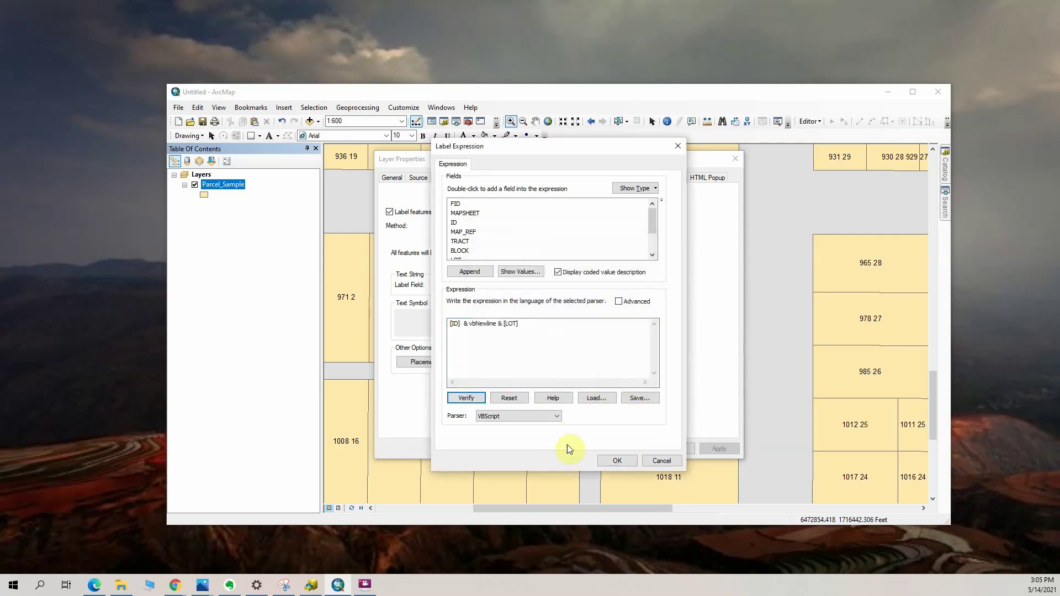
click(608, 458)
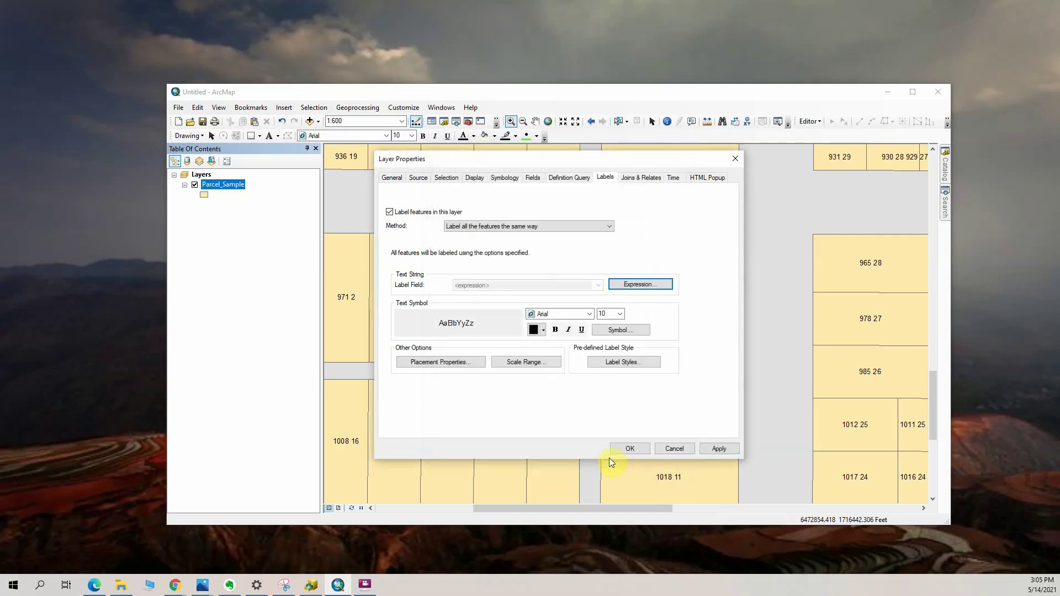
click(714, 449)
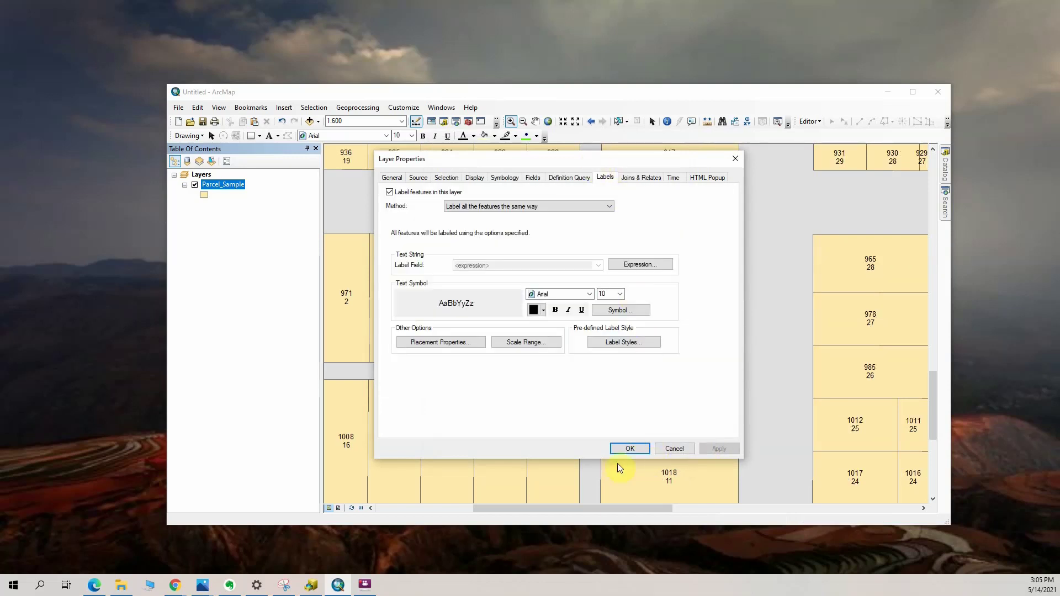
click(628, 449)
Examine the stacked ID and LOT labels across the parcel blocks
scroll(516, 367, up, 3)
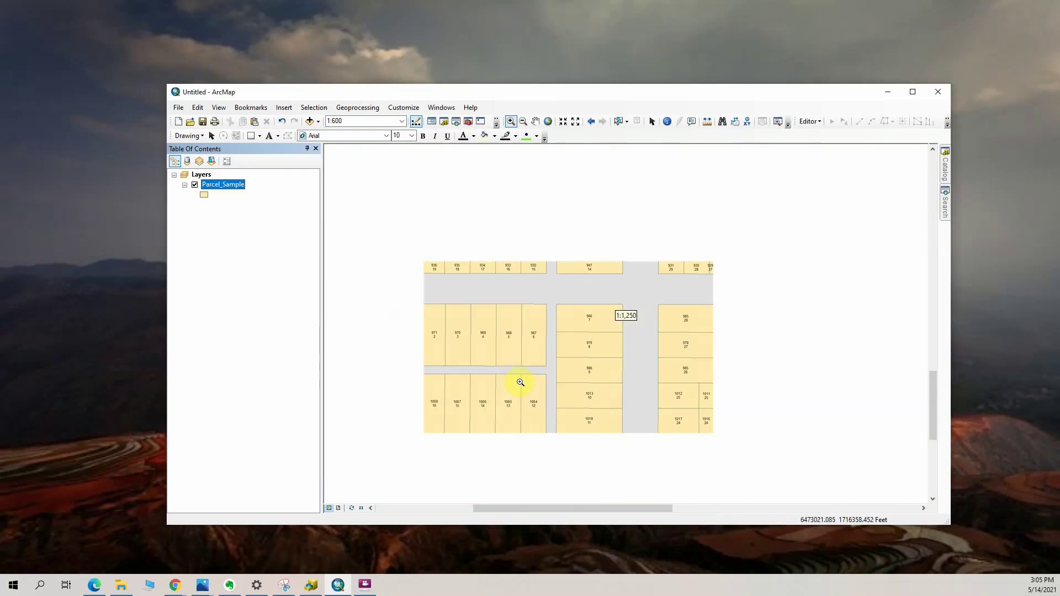
drag(386, 296, 553, 420)
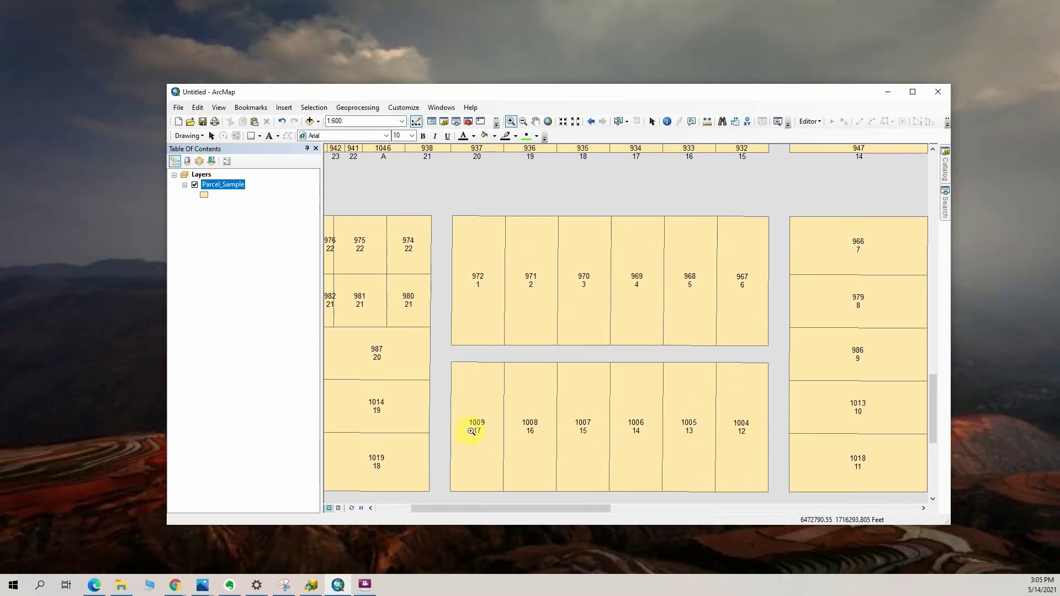
scroll(478, 433, up, 4)
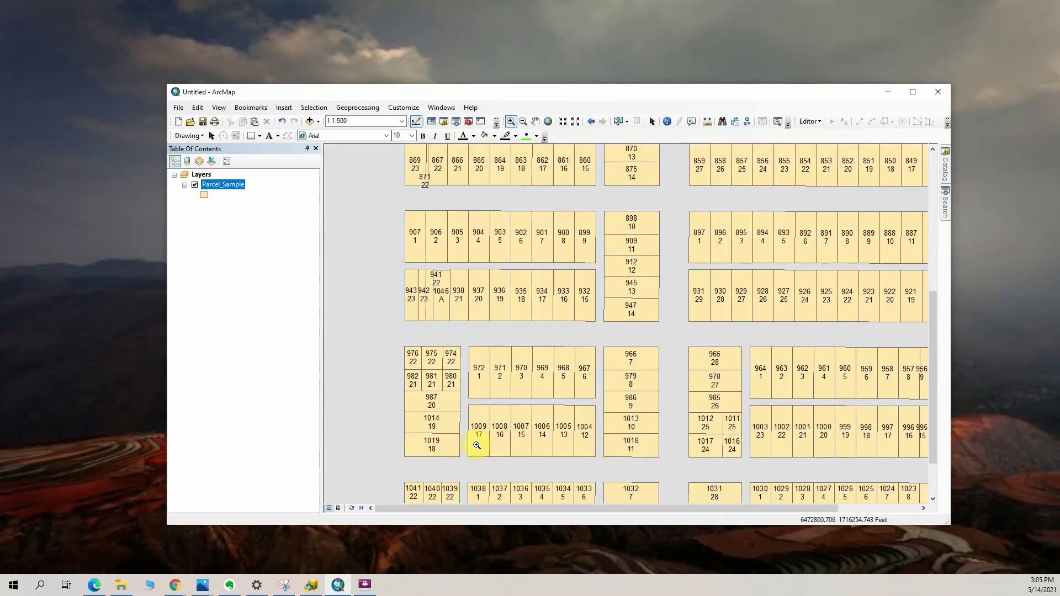
scroll(479, 445, down, 1)
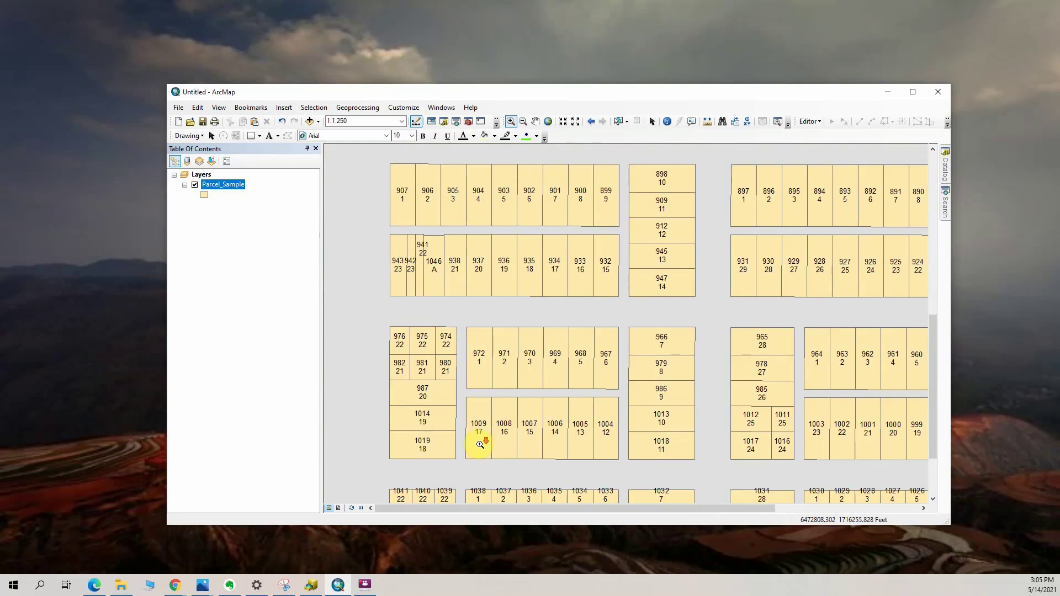
scroll(482, 445, down, 1)
Open the Parcel_Sample label expression and copy the whole [ID] & vbNewline & [LOT] text
right_click(231, 187)
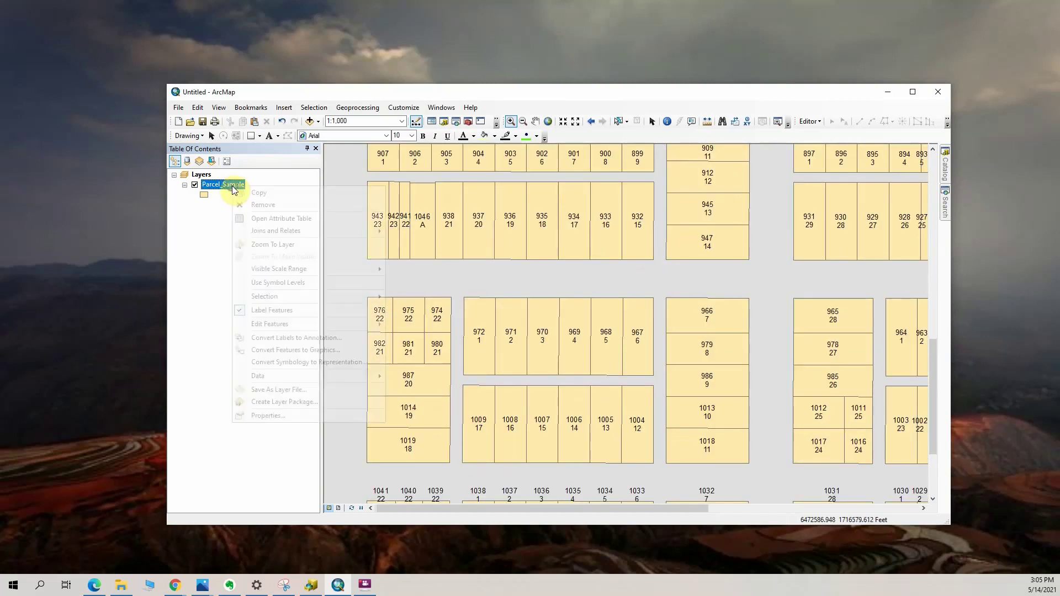
click(271, 416)
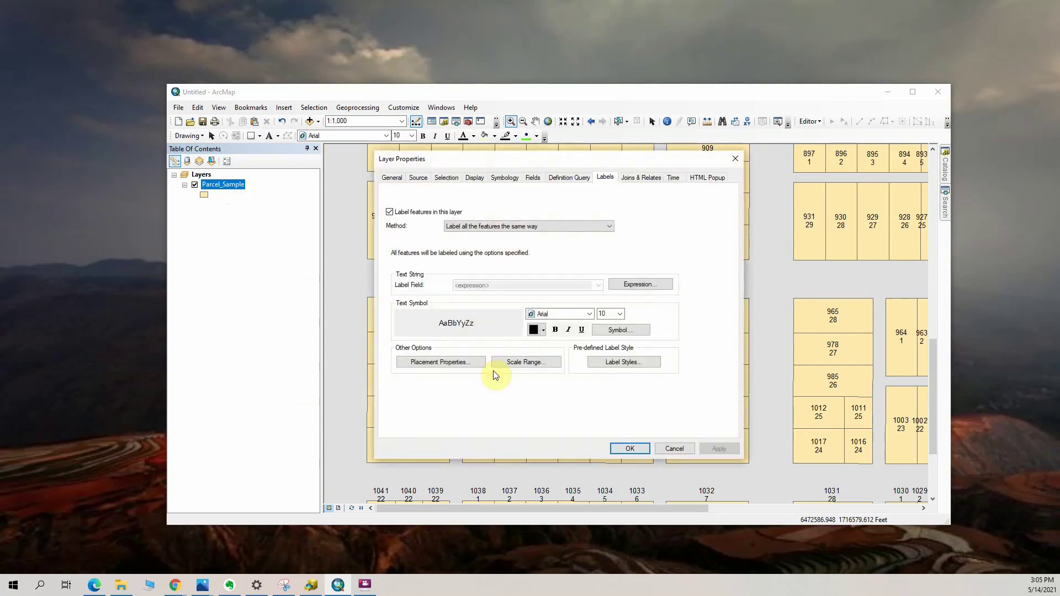
click(657, 285)
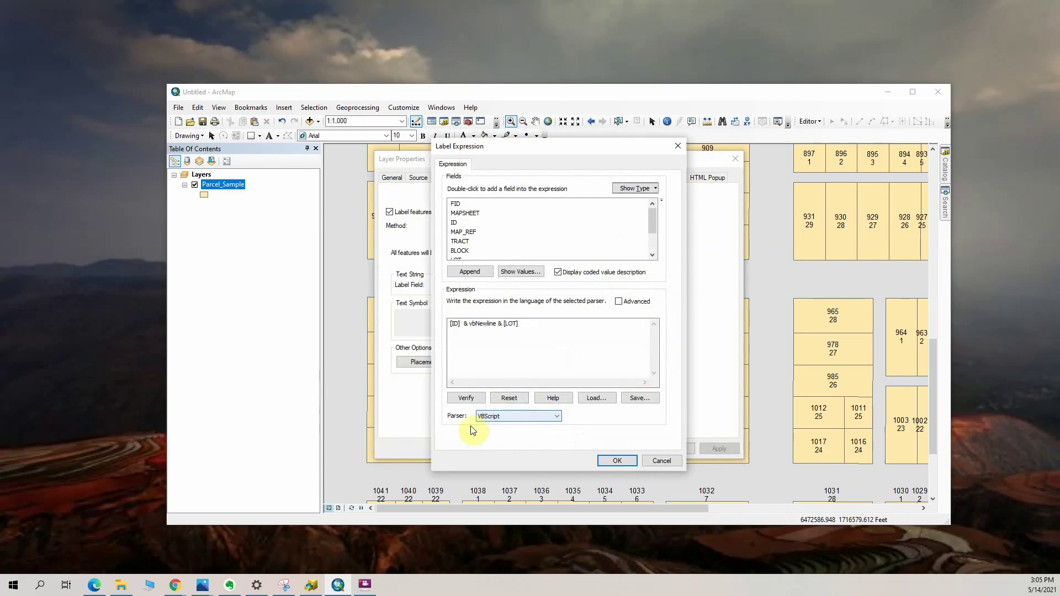
click(547, 356)
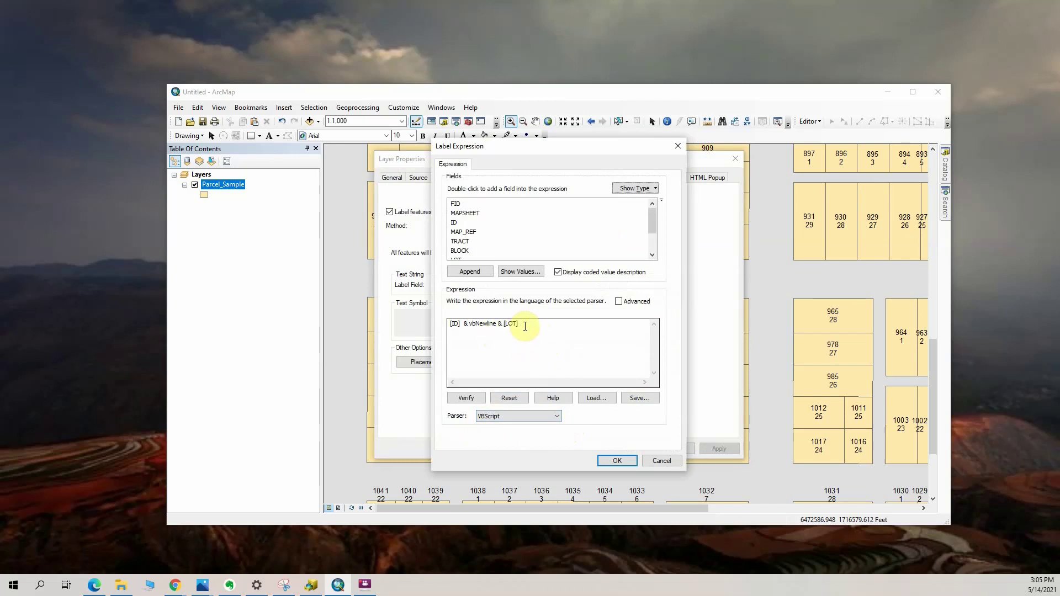
drag(526, 323, 434, 325)
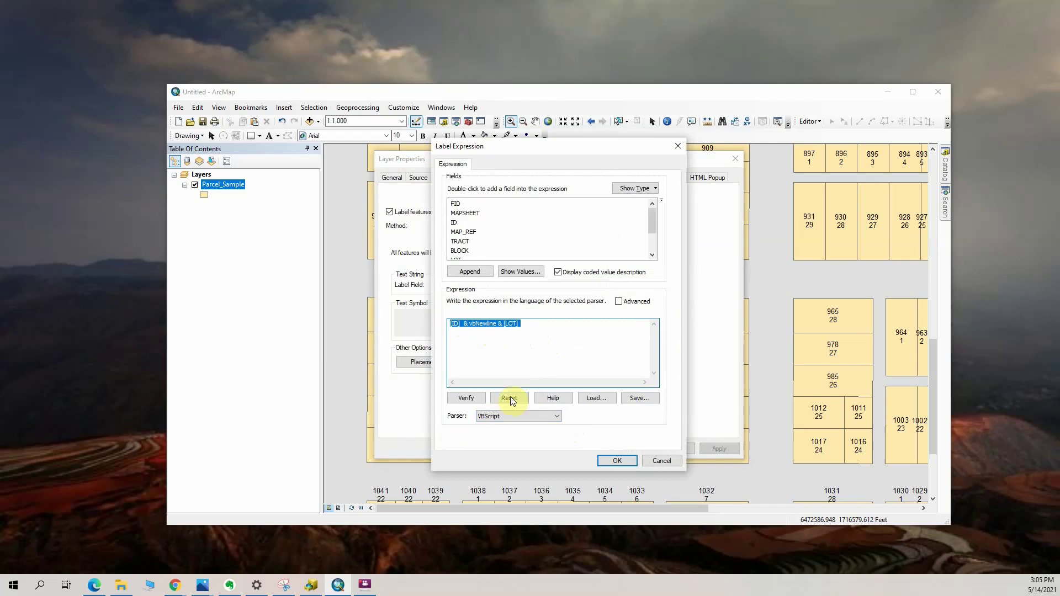
right_click(486, 326)
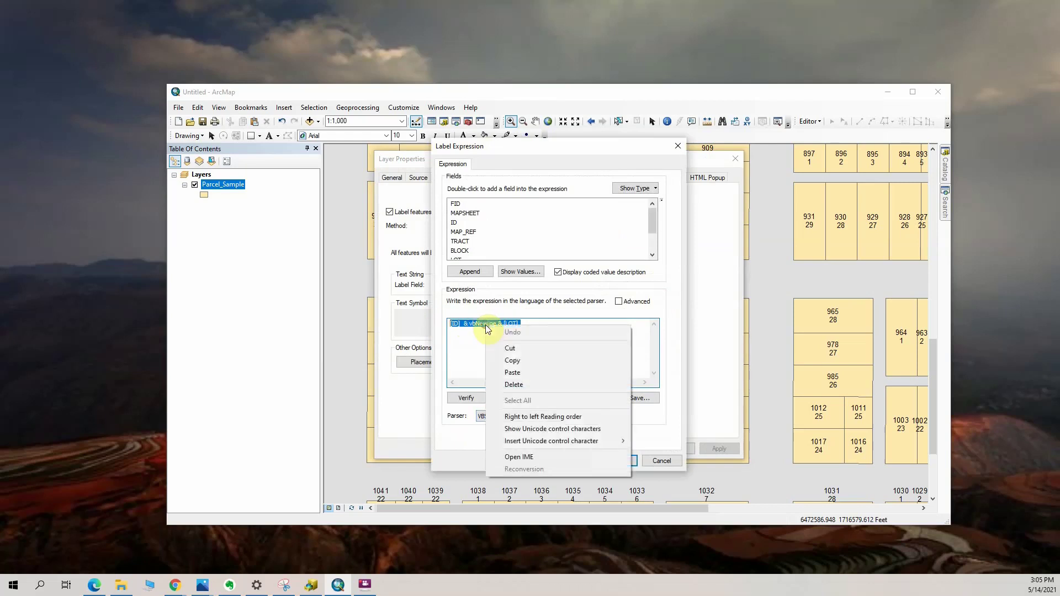
click(500, 359)
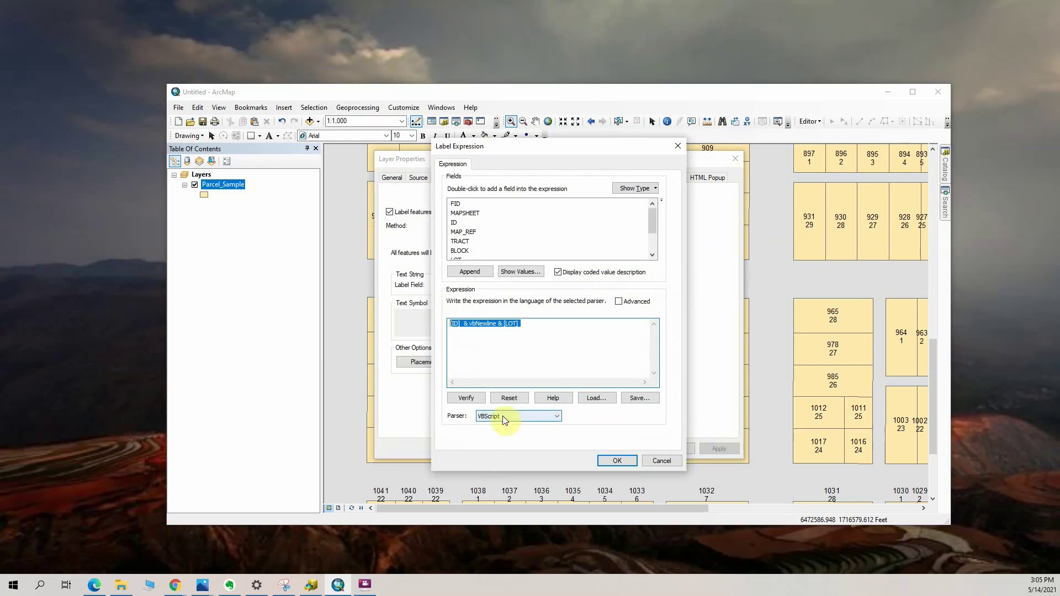
Switch the expression parser to Python, replace the default expression with the copied vbNewline one, and verify it
click(556, 417)
click(541, 432)
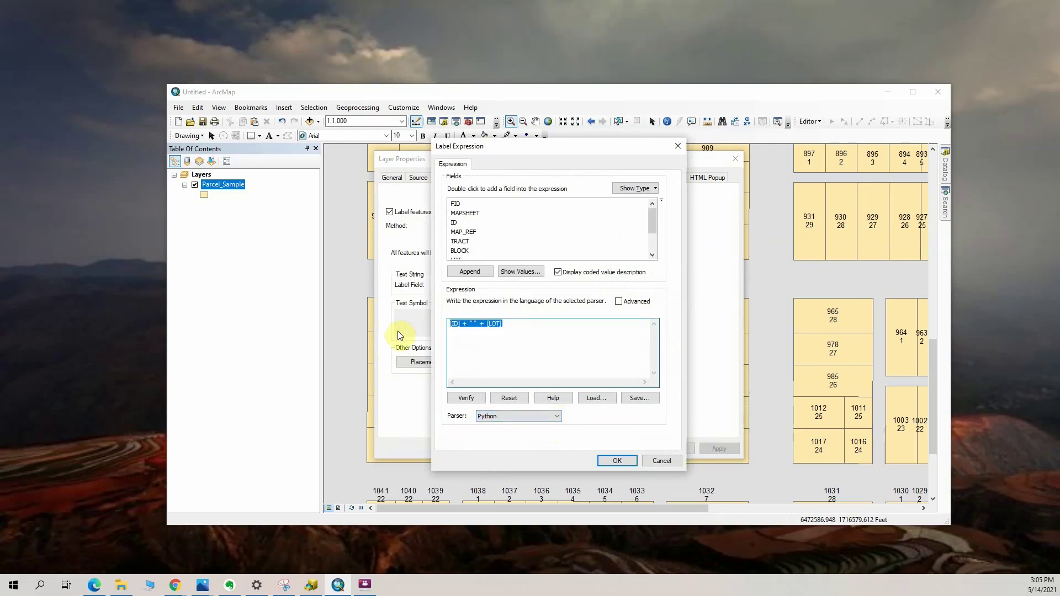
key(Delete)
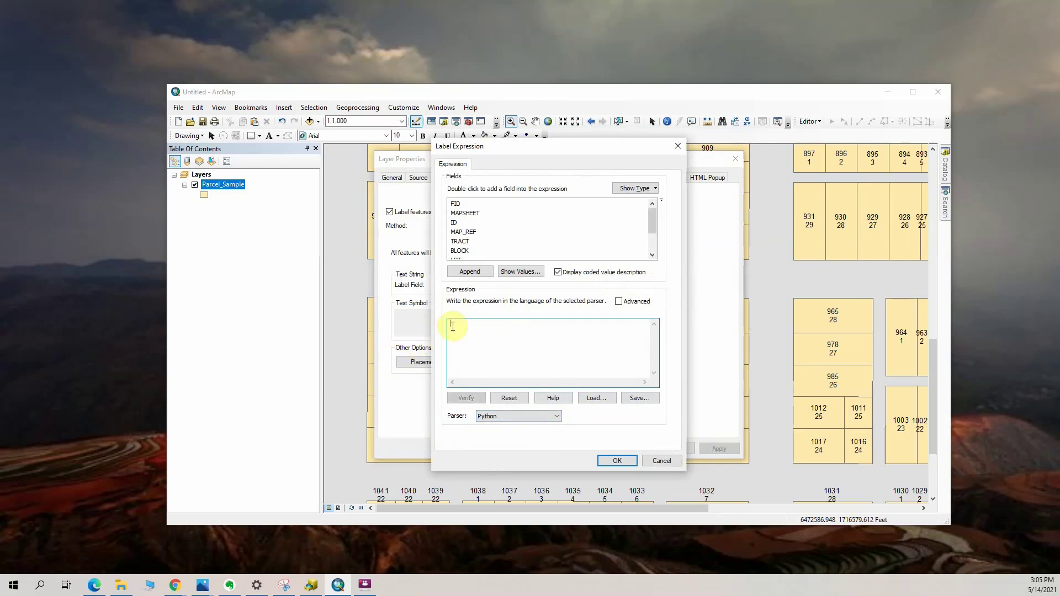
key(ctrl+v)
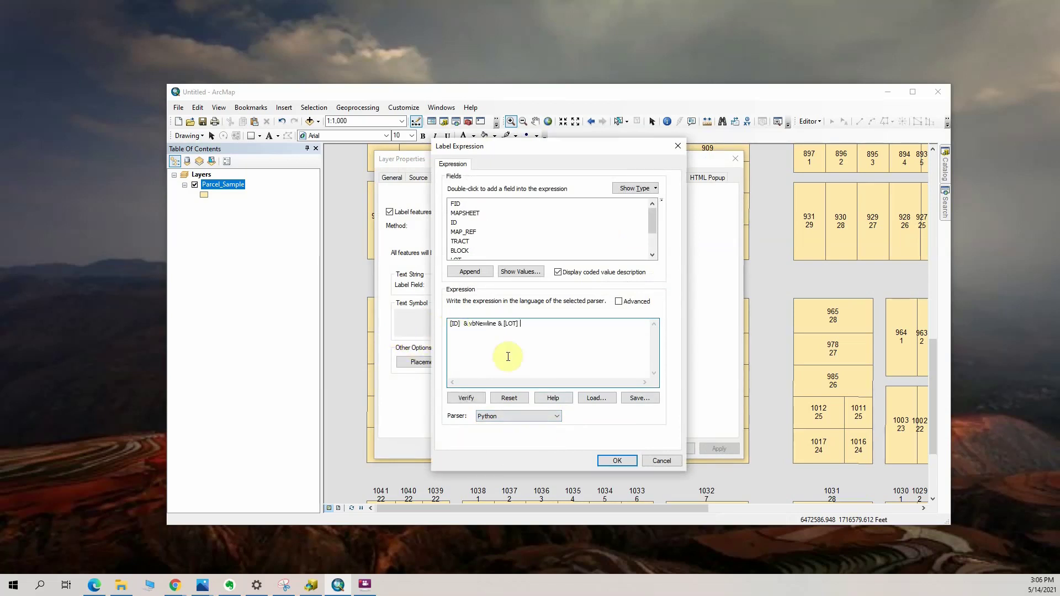
click(460, 400)
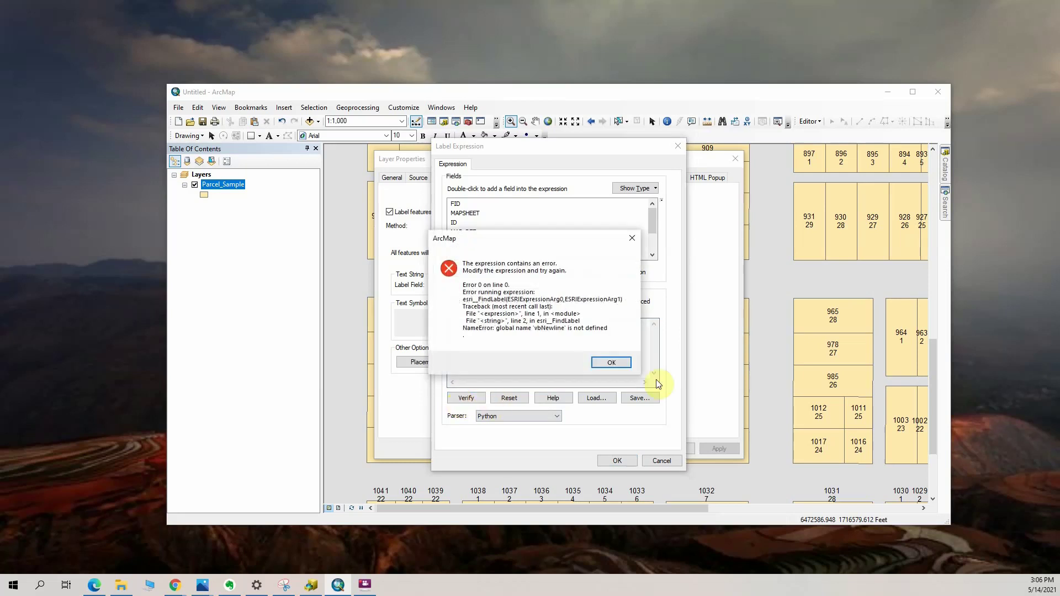
click(613, 362)
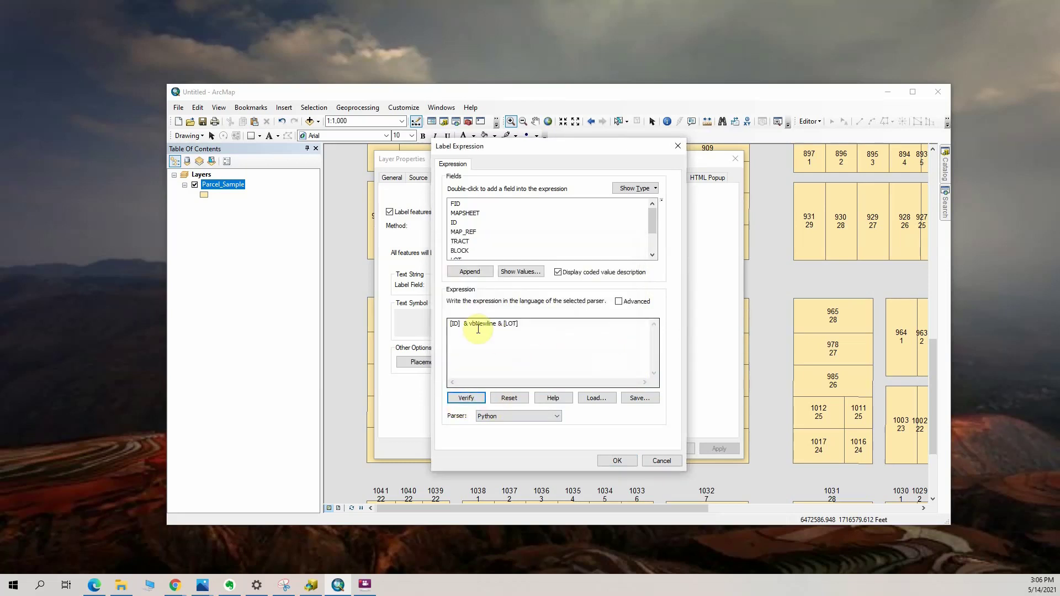
Rewrite the Python label expression as [ID] + [LOT] and verify it
drag(535, 325, 479, 331)
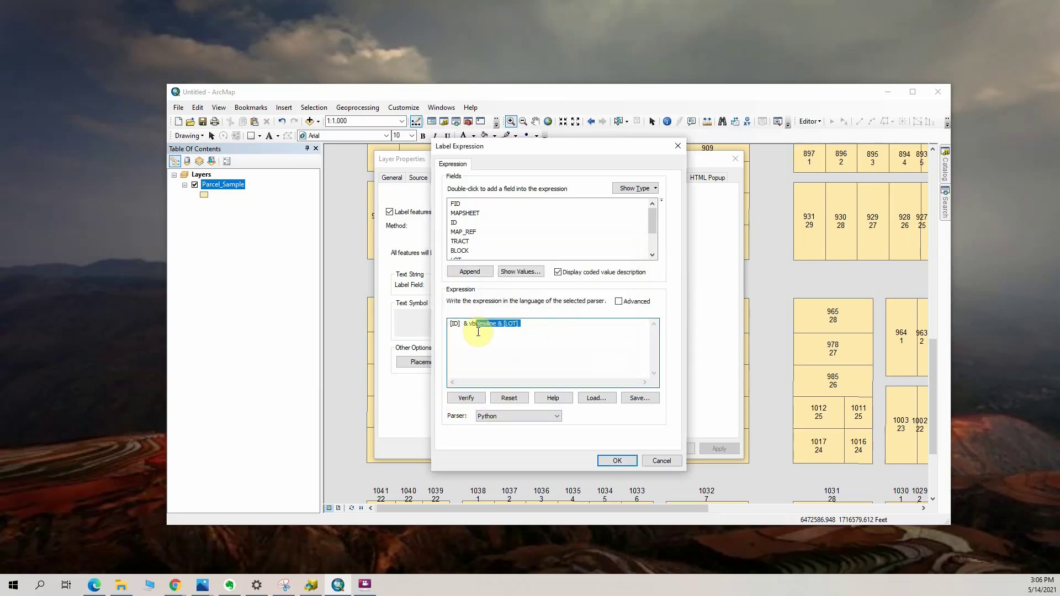
key(Delete)
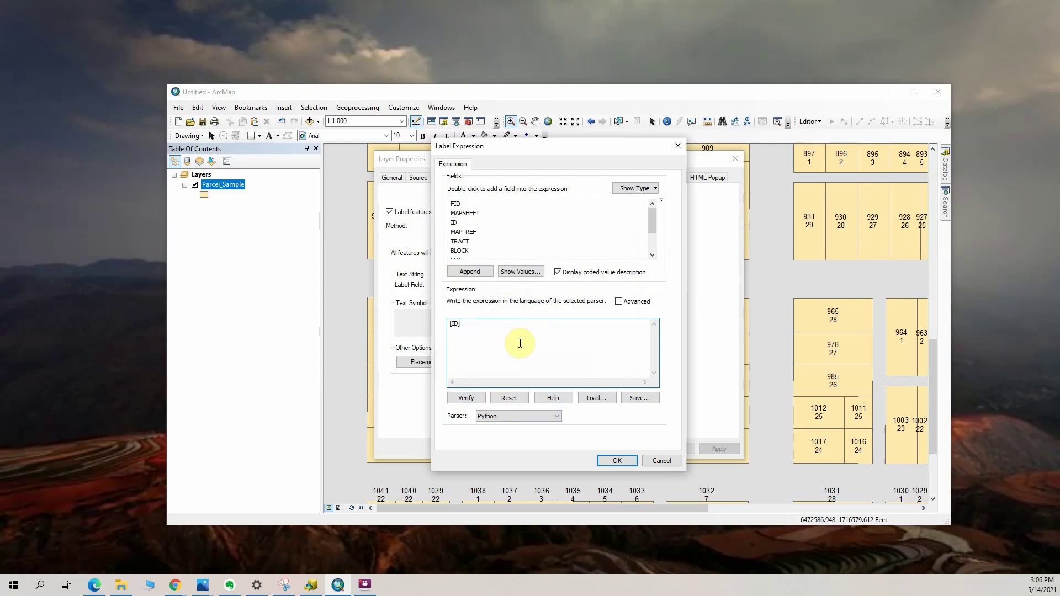
text(+)
drag(654, 226, 654, 233)
double_click(463, 242)
click(467, 398)
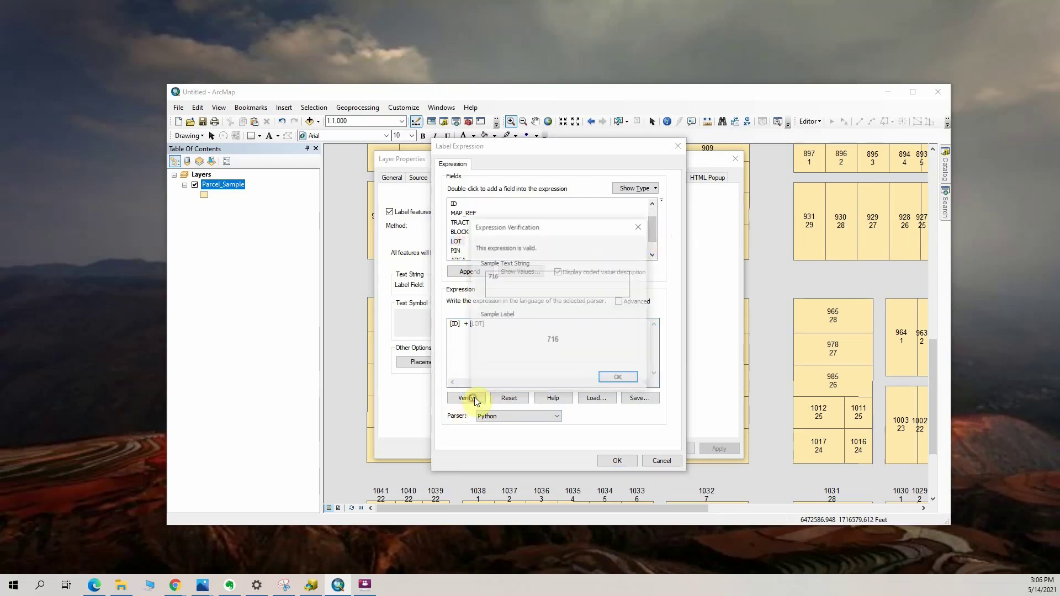
click(608, 375)
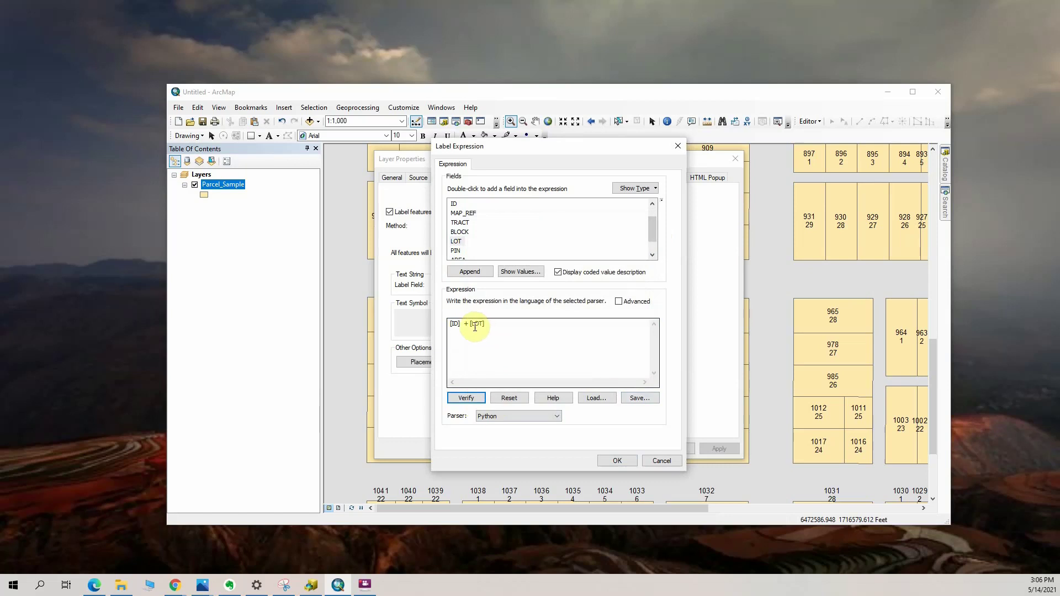
Insert the '\n' line break to make [ID] + '\n' + [LOT], verify the expression, and apply it to the labels
click(469, 324)
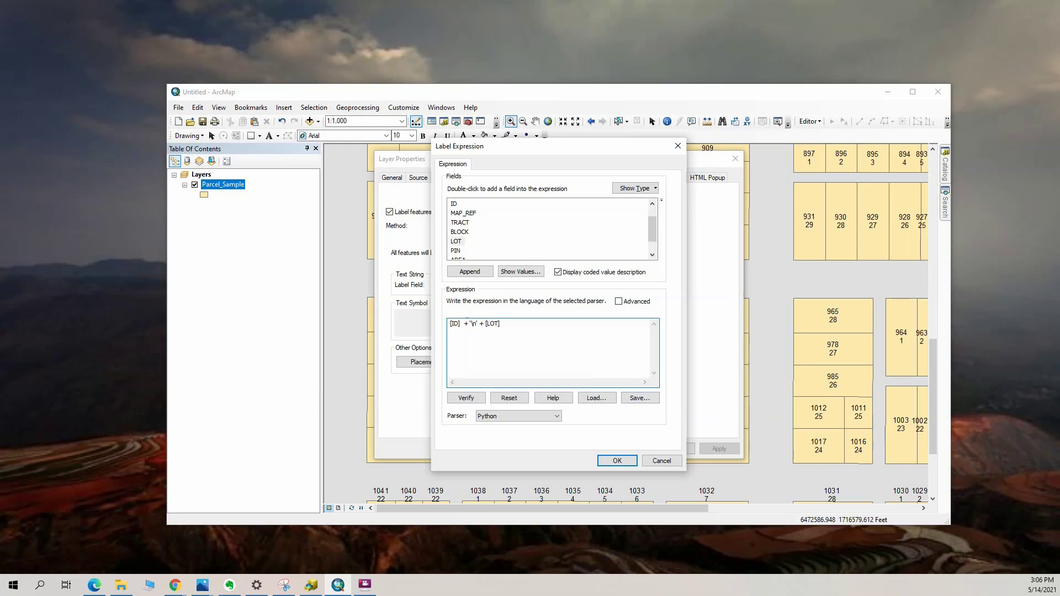
click(466, 398)
click(627, 382)
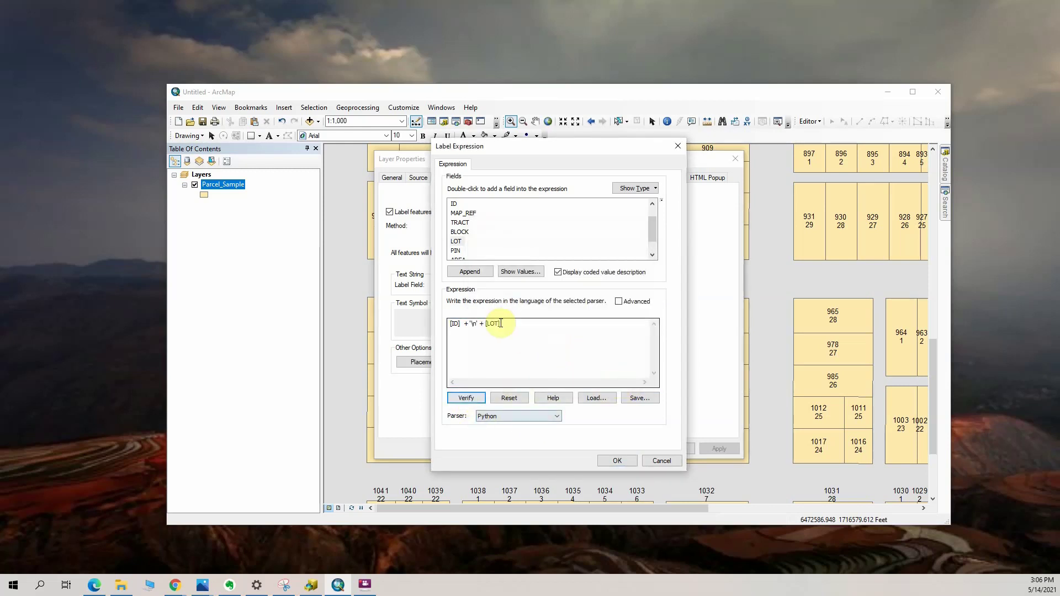
click(620, 460)
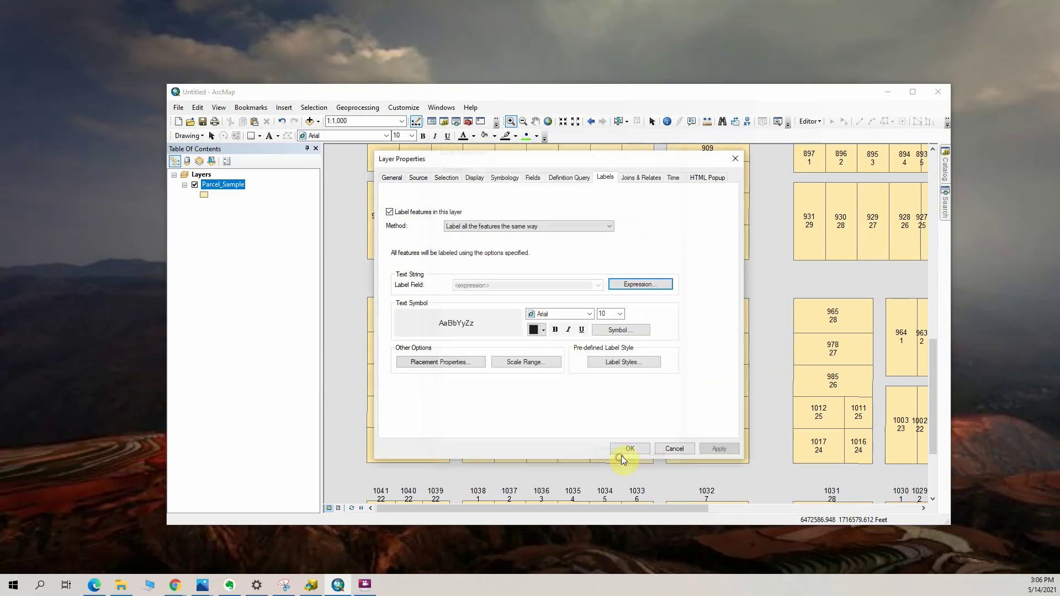
click(628, 449)
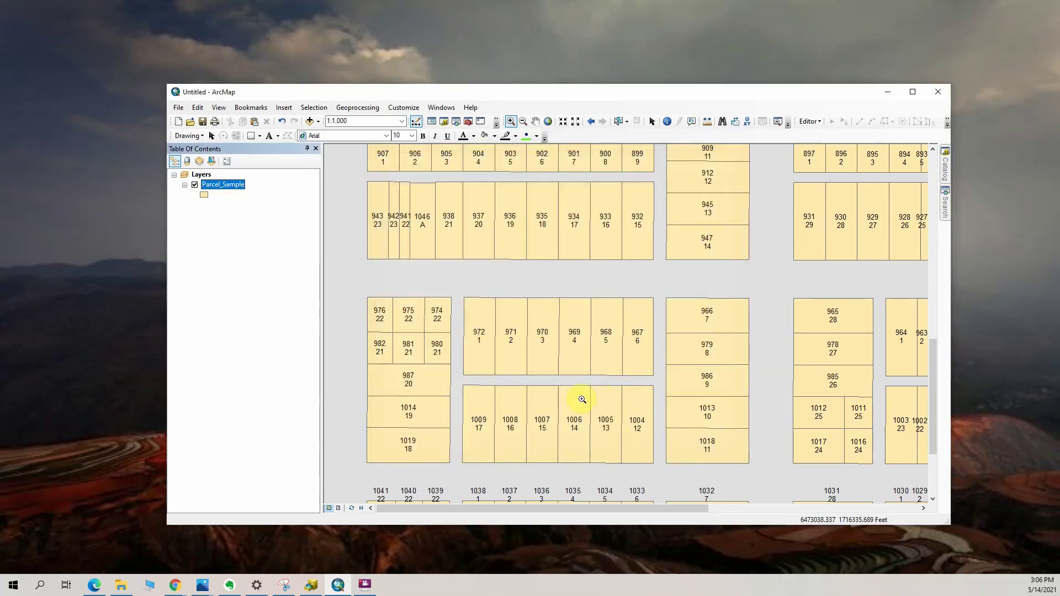
Reopen the Parcel_Sample label expression, switch the parser to VBScript, and replace the default with the copied [ID] & vbNewline & [LOT]
right_click(231, 188)
click(243, 409)
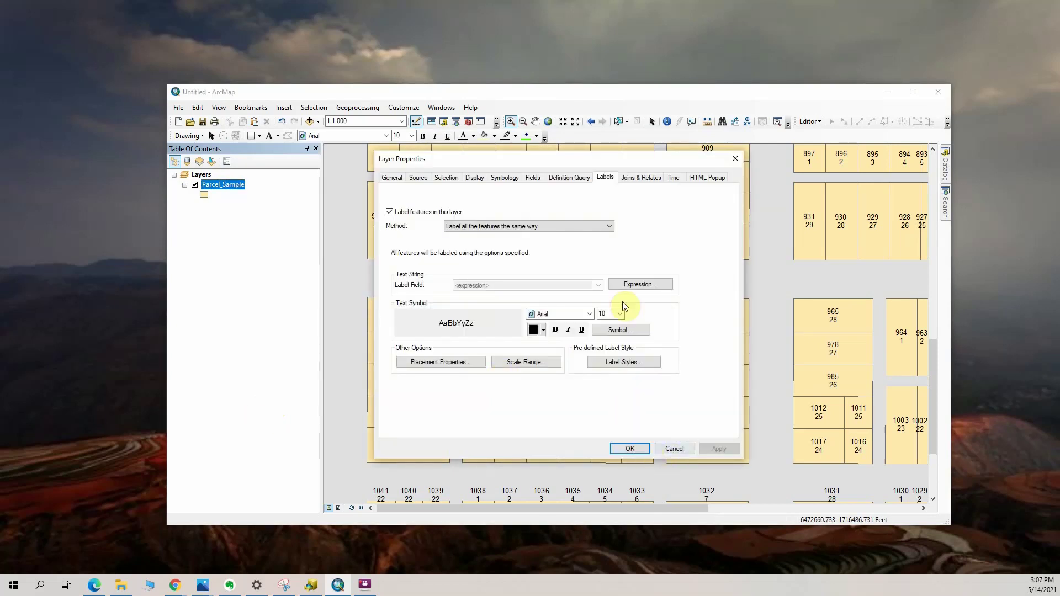
click(639, 284)
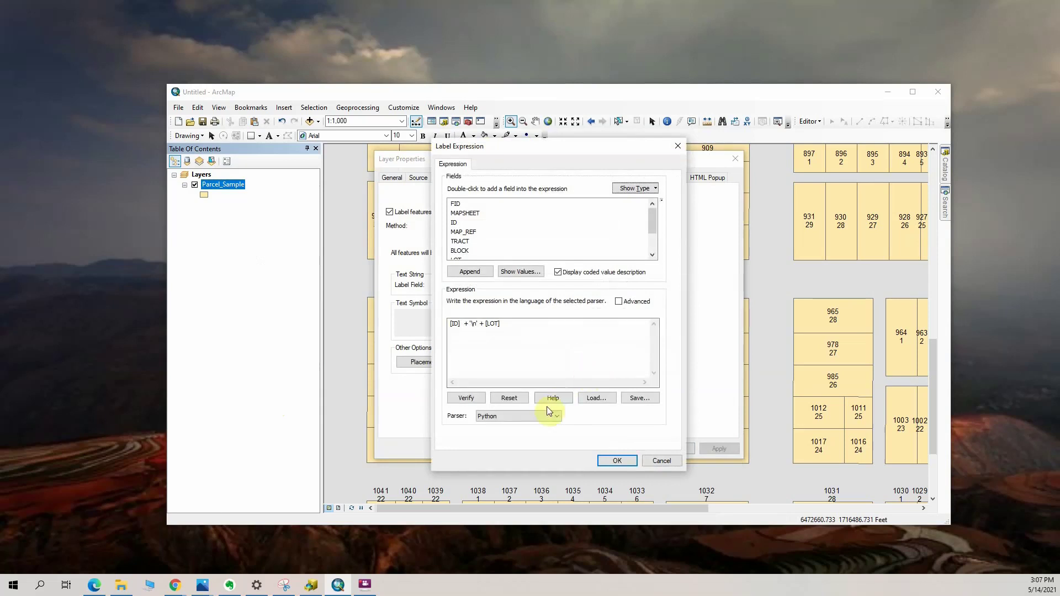
click(538, 413)
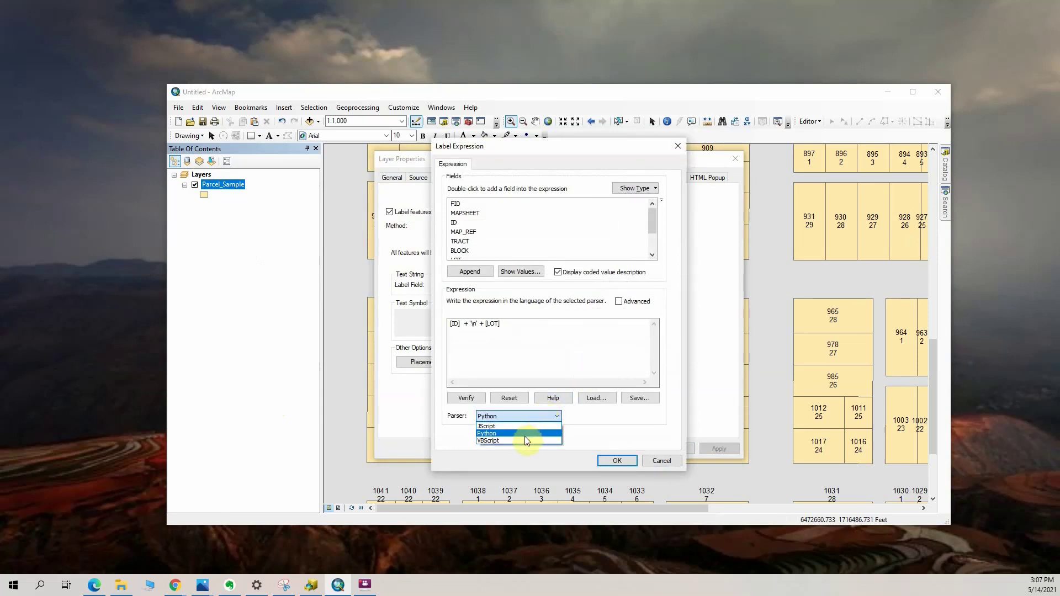
click(524, 438)
drag(522, 327, 444, 325)
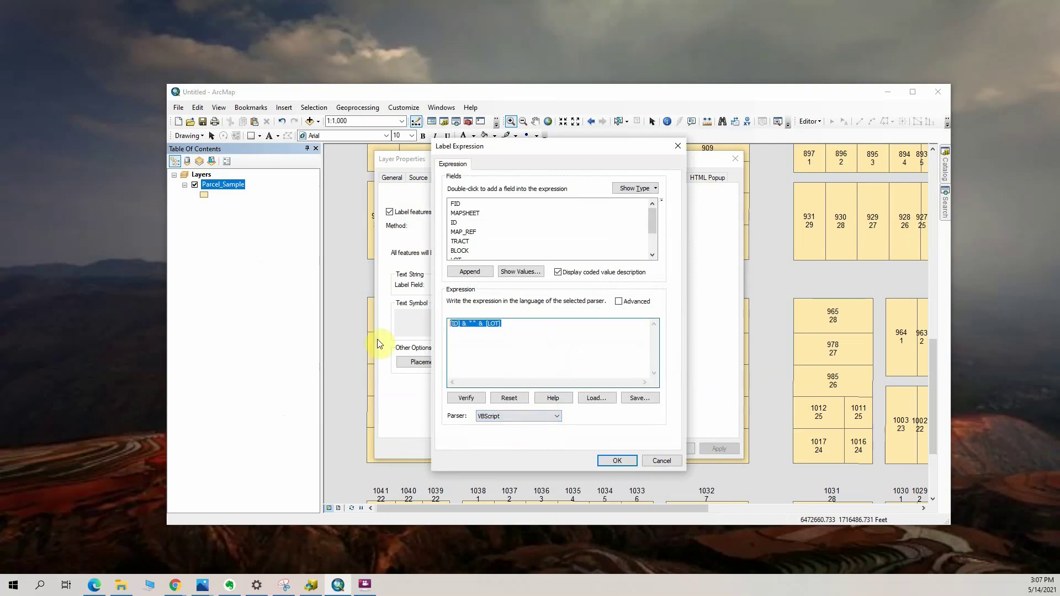
key(Delete)
right_click(473, 335)
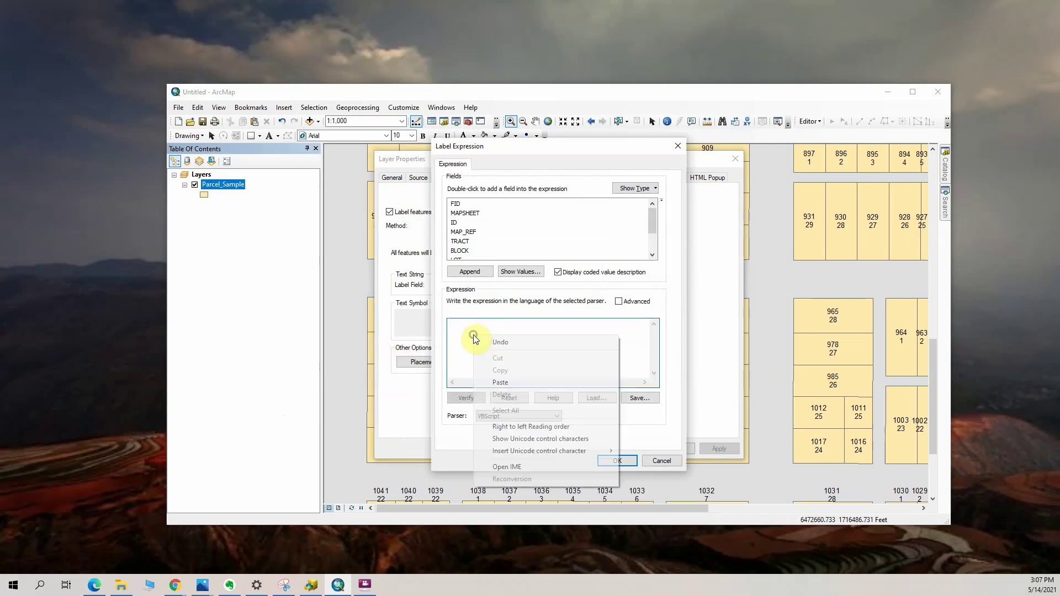
click(508, 370)
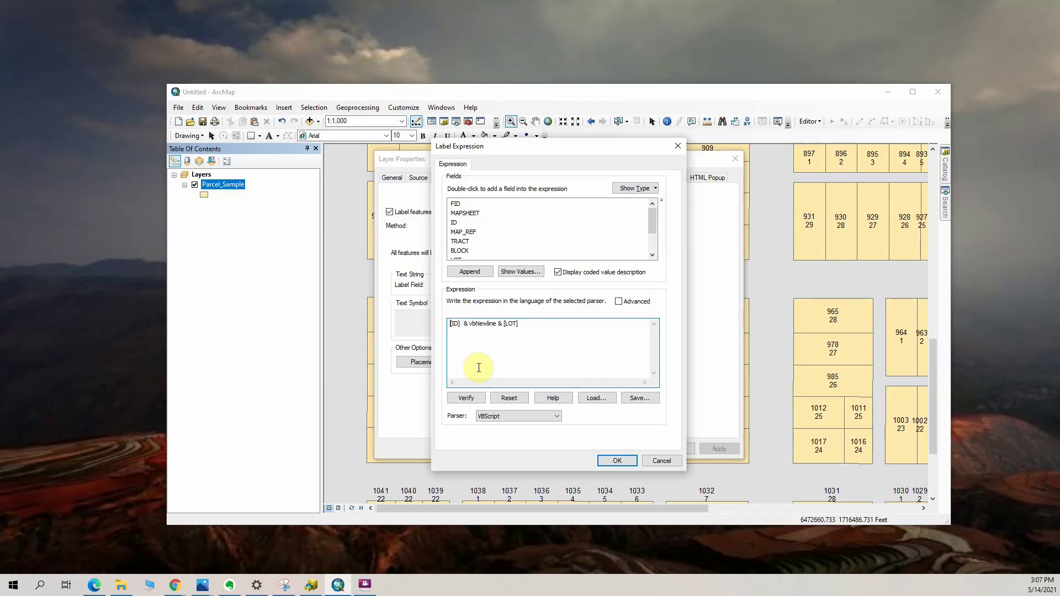
Add the text prefix "ID: " & in front of [ID] in the label expression
text("I")
key(BackSpace)
text(D: " &)
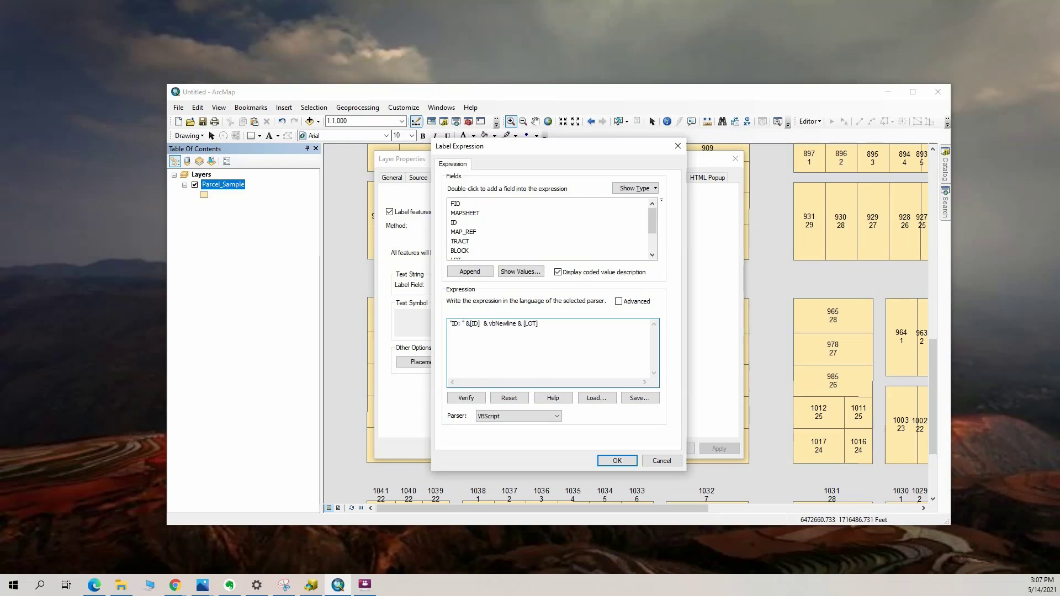
Add the text prefix "LOT# " & directly before [LOT] in the label expression
click(524, 324)
text("Lot)
key(BackSpace)
key(BackSpace)
key(BackSpace)
text(LOT)
text(# ")
text(7)
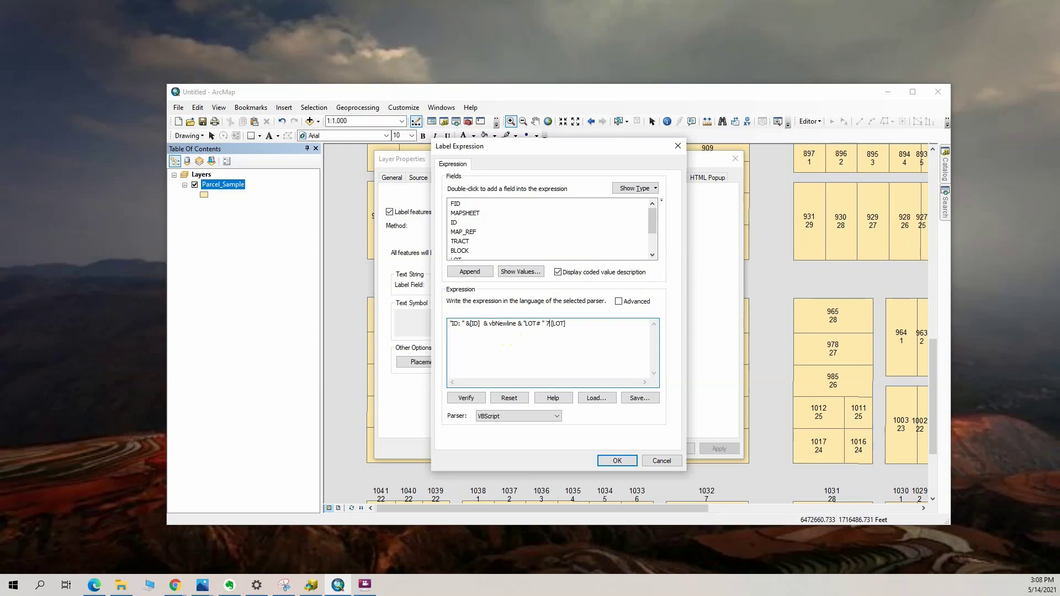
key(BackSpace)
text(&)
Verify the prefixed ID and LOT# label expression and apply it to the Parcel_Sample layer
click(467, 399)
click(614, 376)
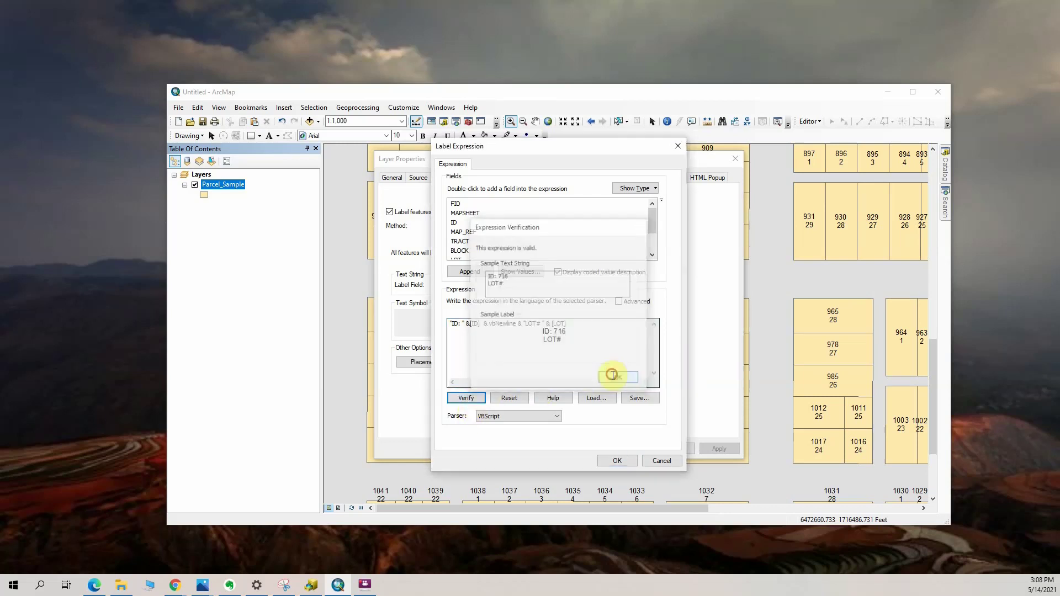
click(619, 460)
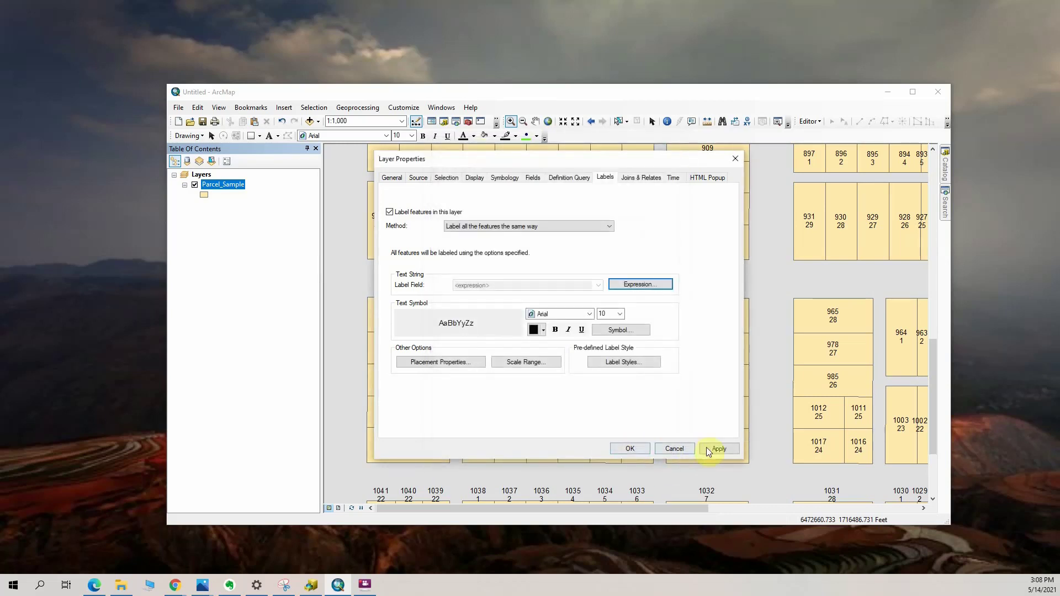
click(638, 449)
Examine the prefixed ID and LOT# labels on several parcel blocks at different map scales
drag(447, 305, 664, 398)
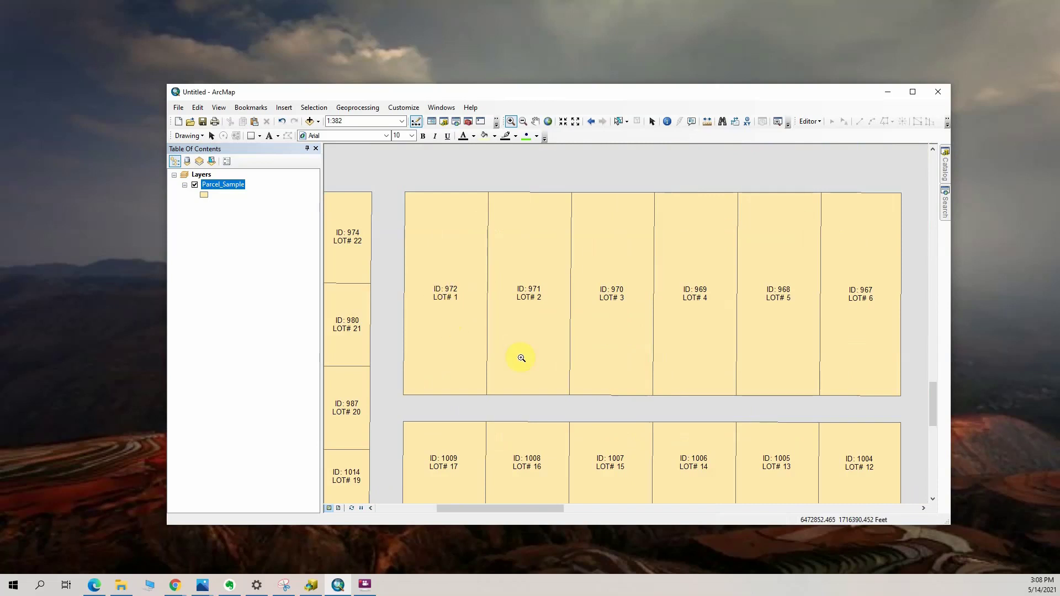
scroll(539, 364, up, 2)
scroll(523, 396, up, 4)
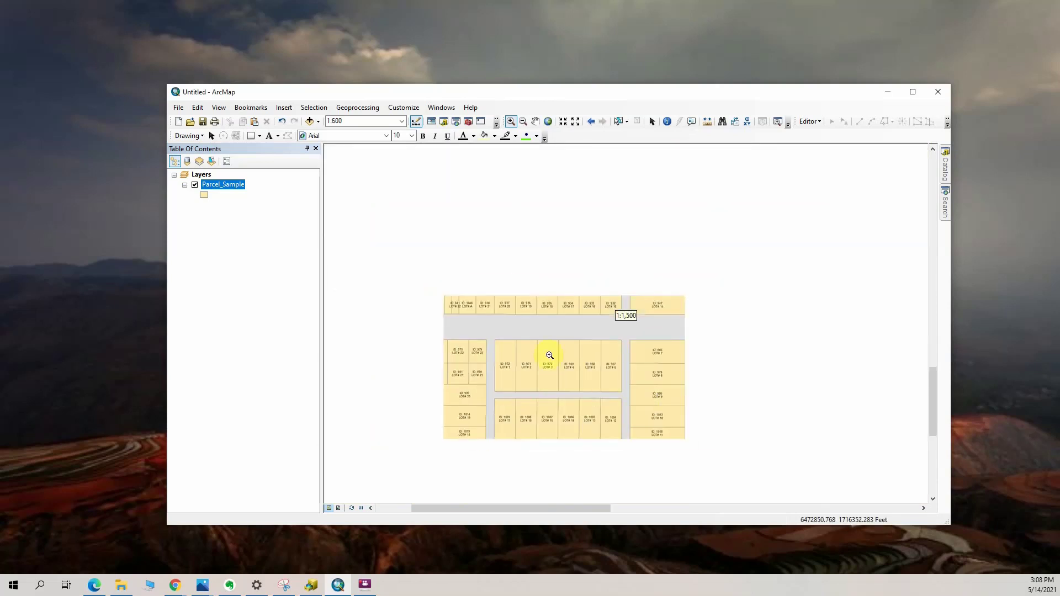
drag(611, 268, 711, 343)
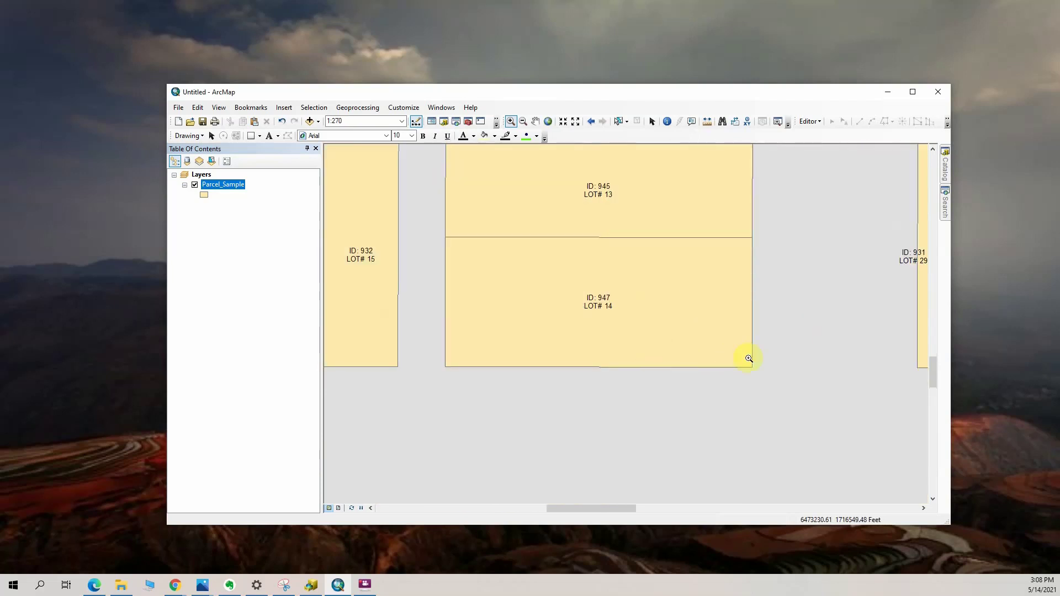
scroll(710, 360, up, 1)
click(535, 121)
drag(580, 185, 597, 326)
scroll(567, 304, up, 2)
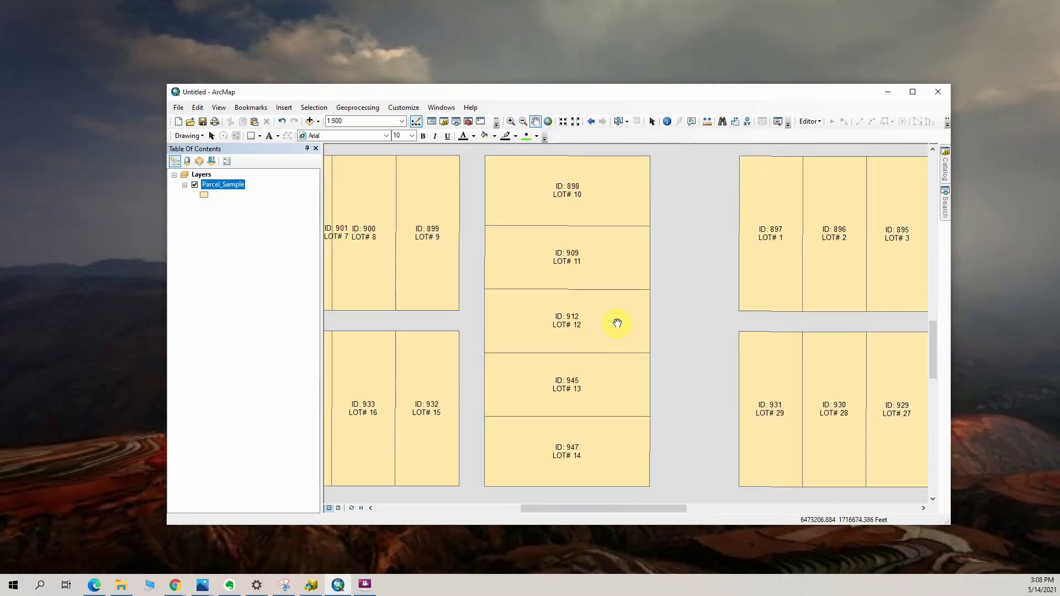